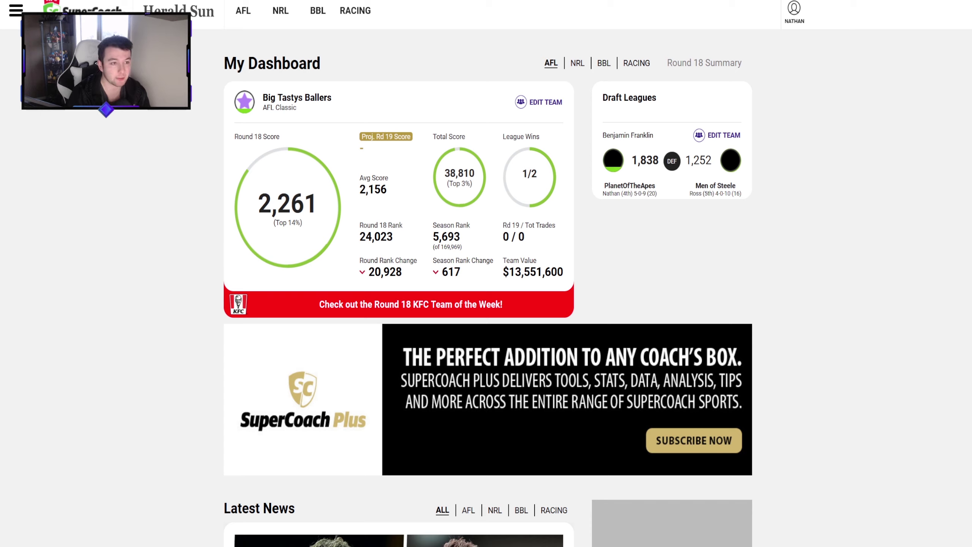
Navigate through the menu to the AFL Classic My Team page for round 19
click(15, 10)
click(15, 74)
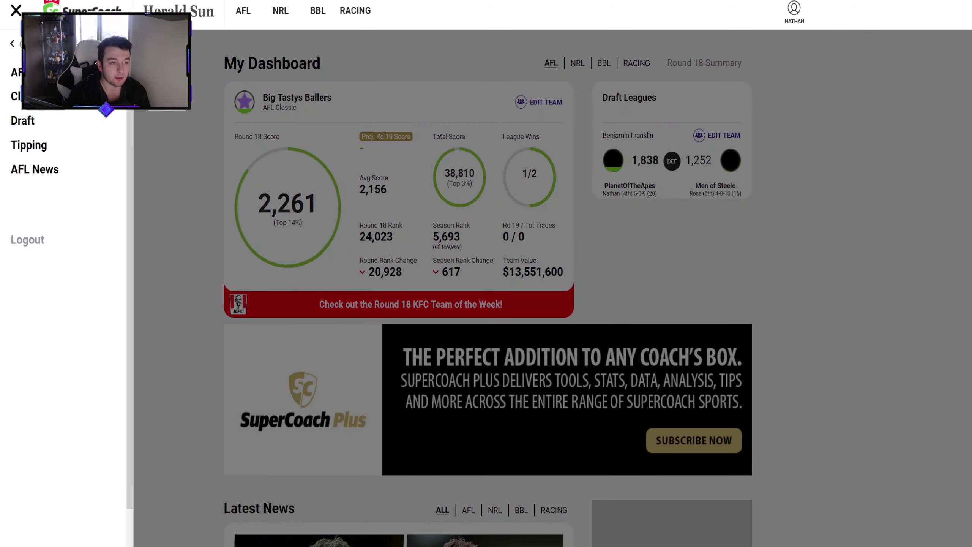
click(16, 96)
click(64, 116)
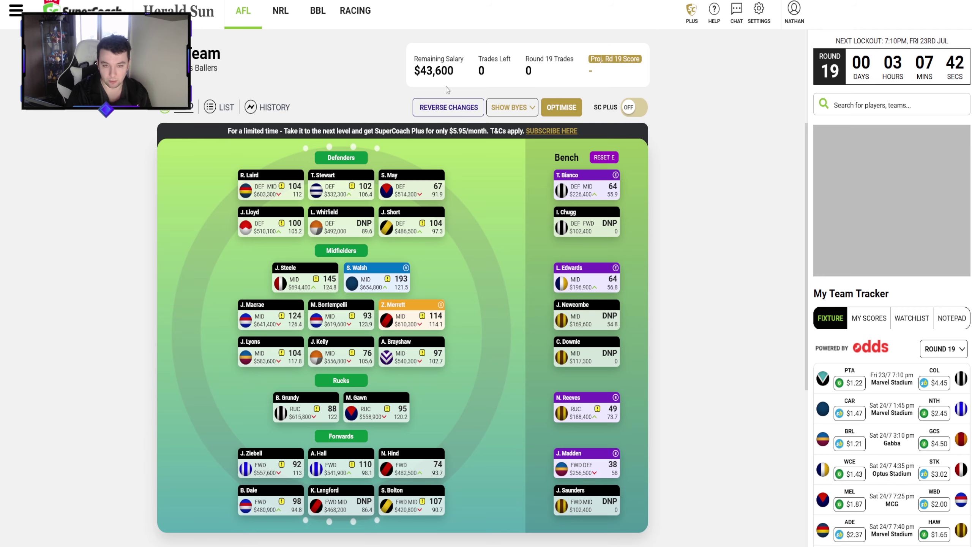
Reverse all of this round's changes, then field L. Whitfield in place of T. Bianco
click(448, 108)
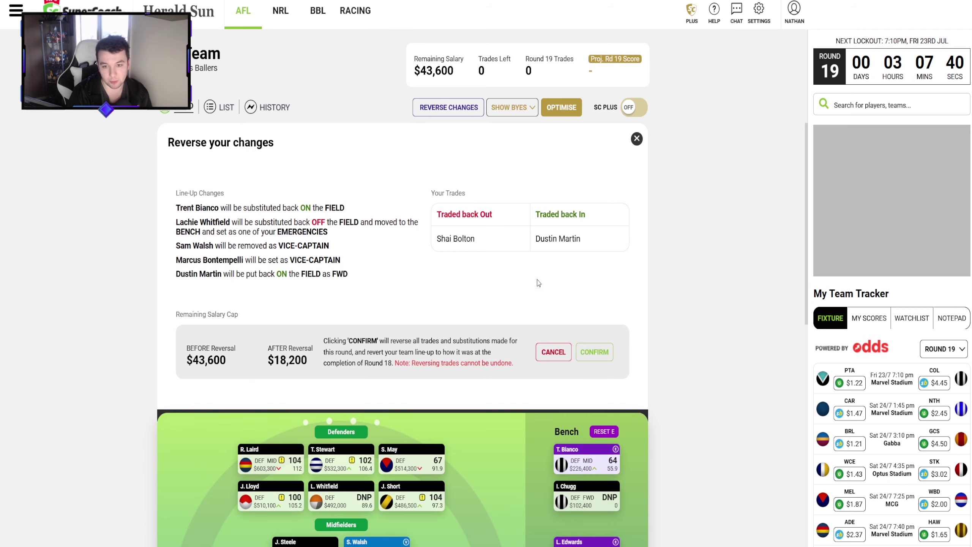
click(592, 352)
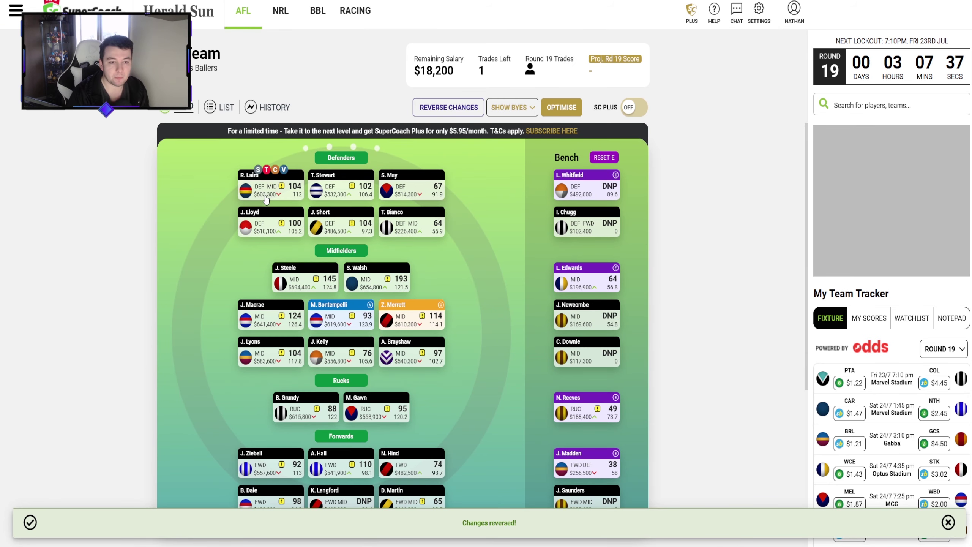
mouse_move(296, 212)
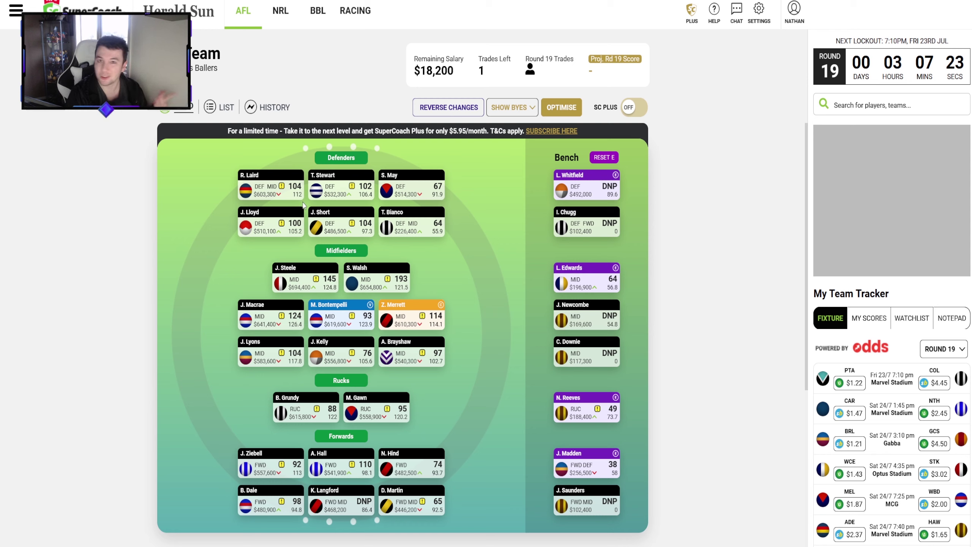
mouse_move(427, 180)
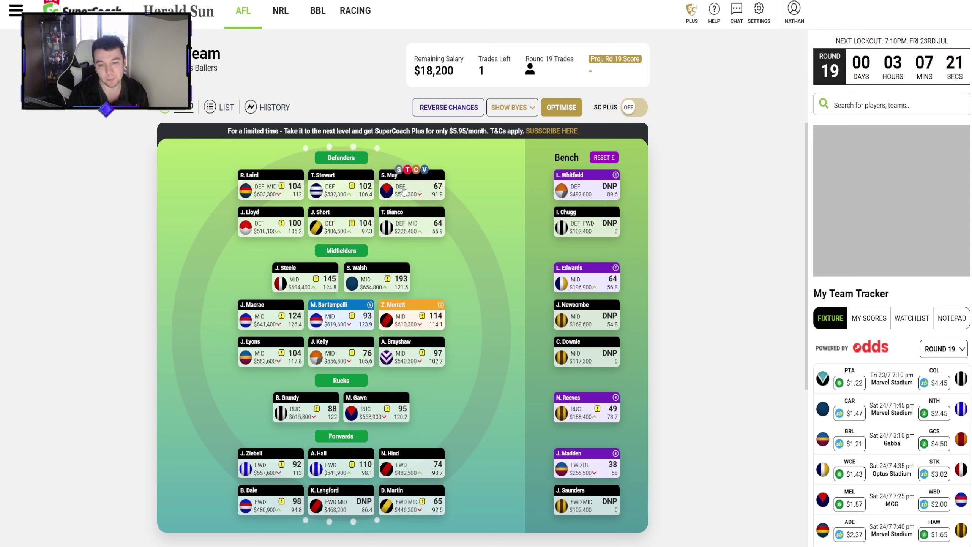
click(574, 169)
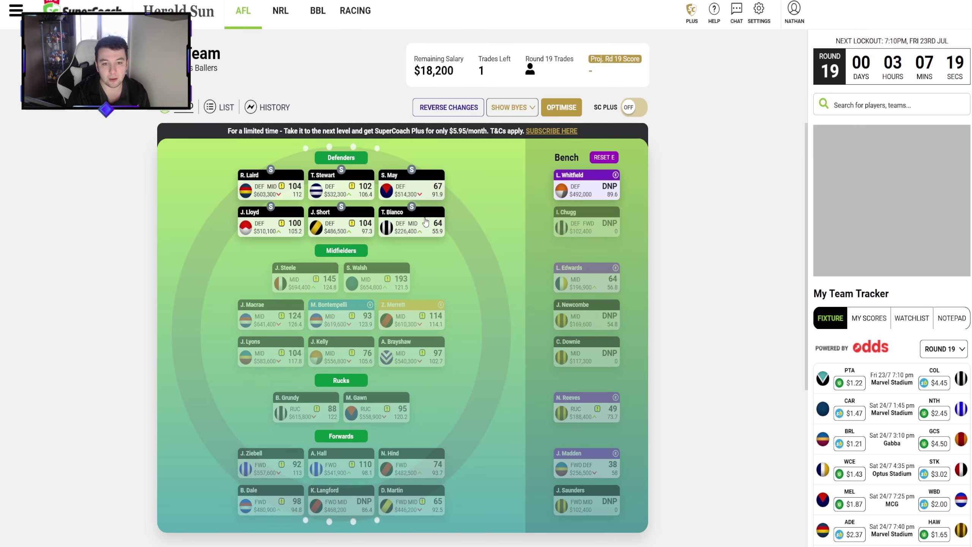
click(412, 207)
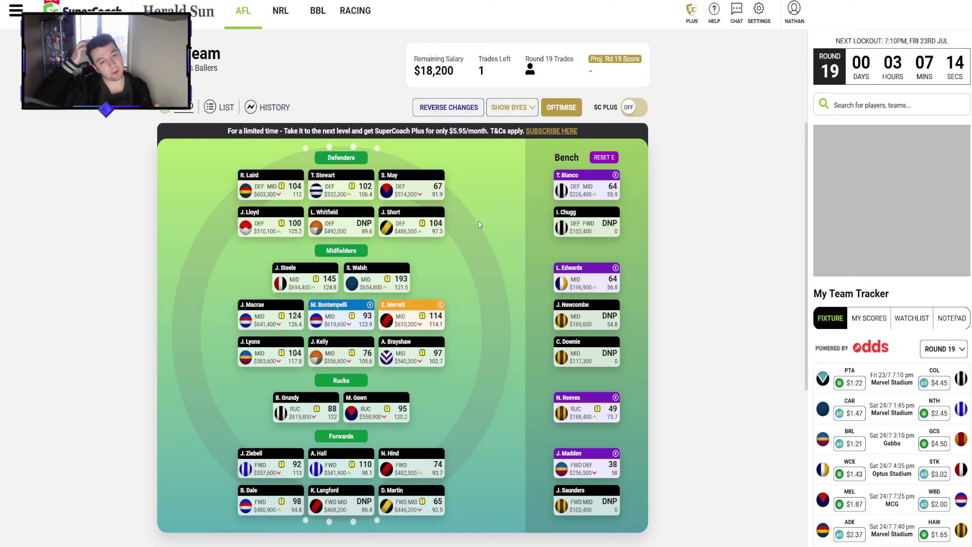
Scroll the squad and bring up M. Bontempelli's player profile
scroll(480, 225, down, 10)
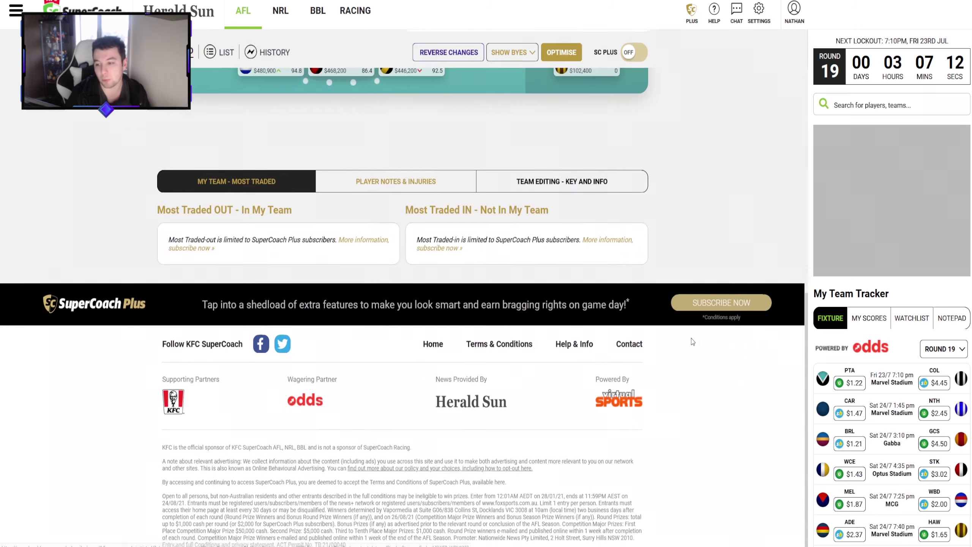
scroll(925, 355, down, 5)
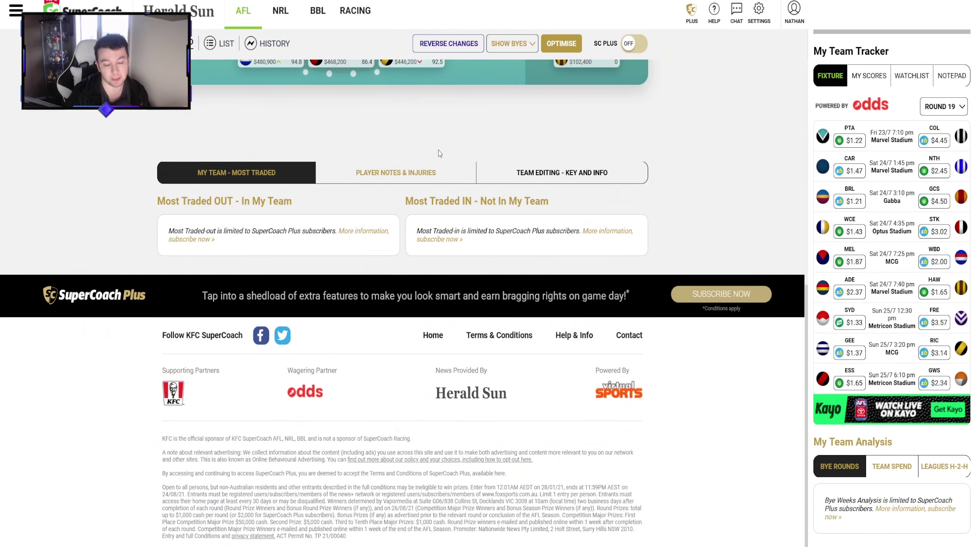
scroll(440, 153, up, 10)
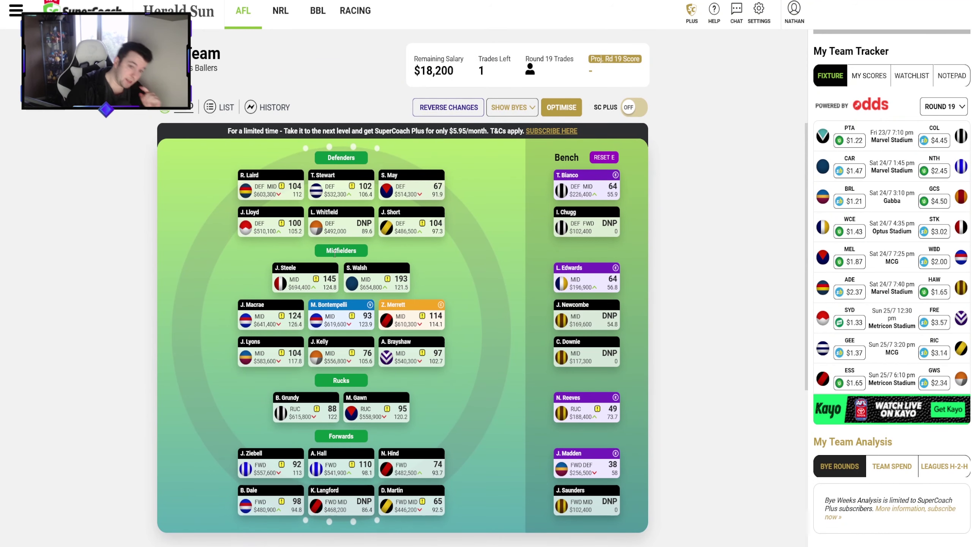
mouse_move(335, 284)
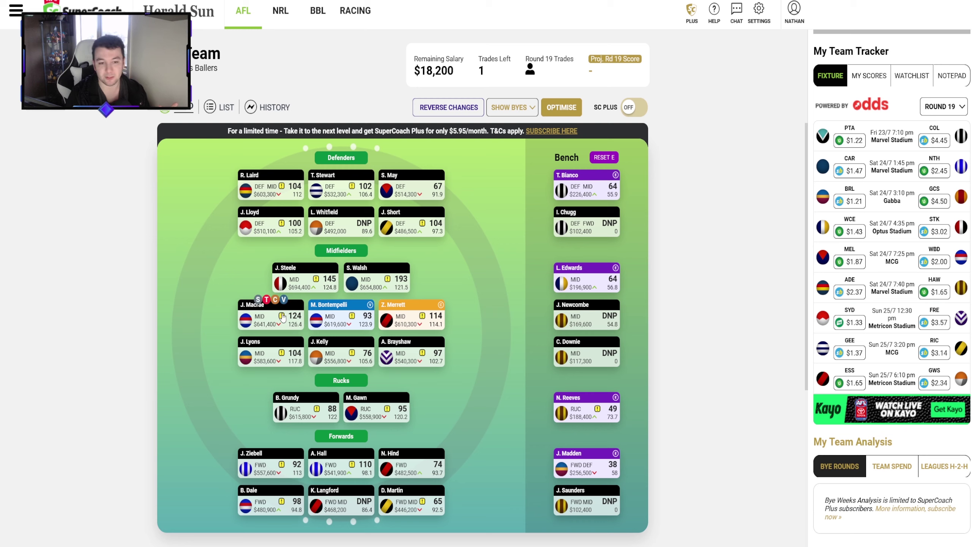
mouse_move(306, 358)
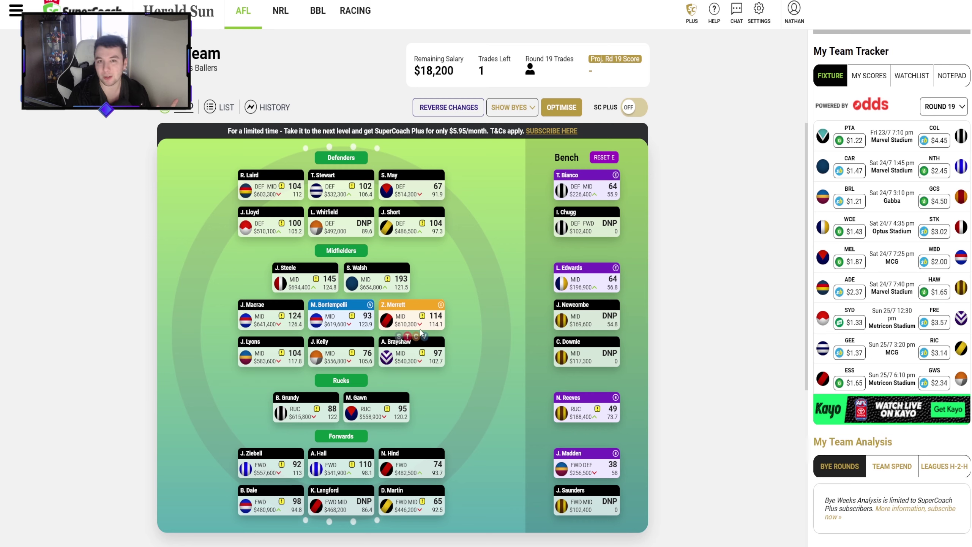
mouse_move(420, 332)
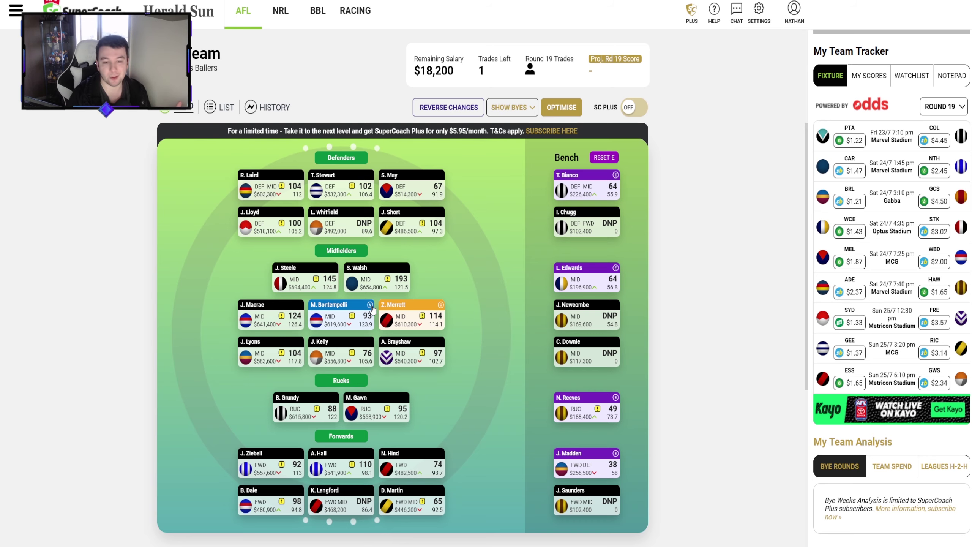
scroll(879, 348, down, 15)
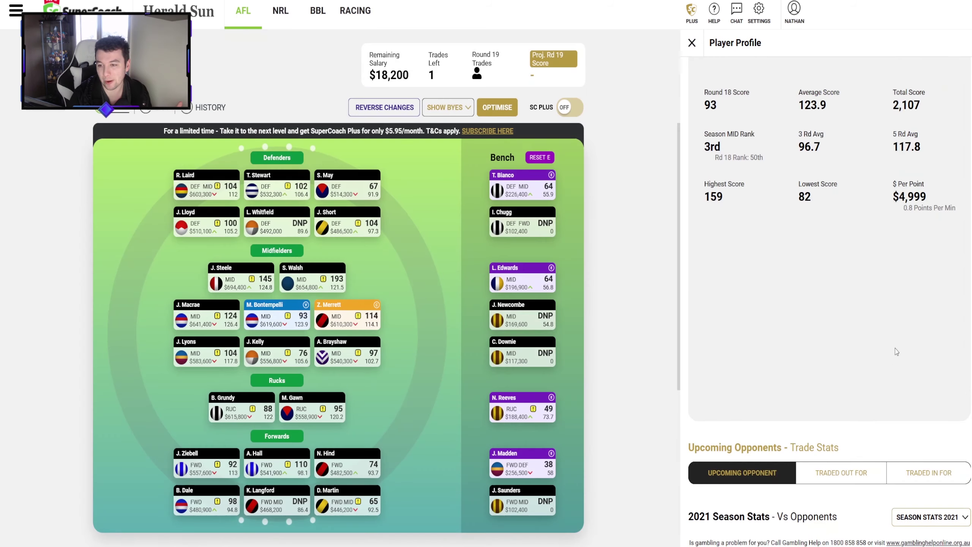
scroll(879, 348, down, 1)
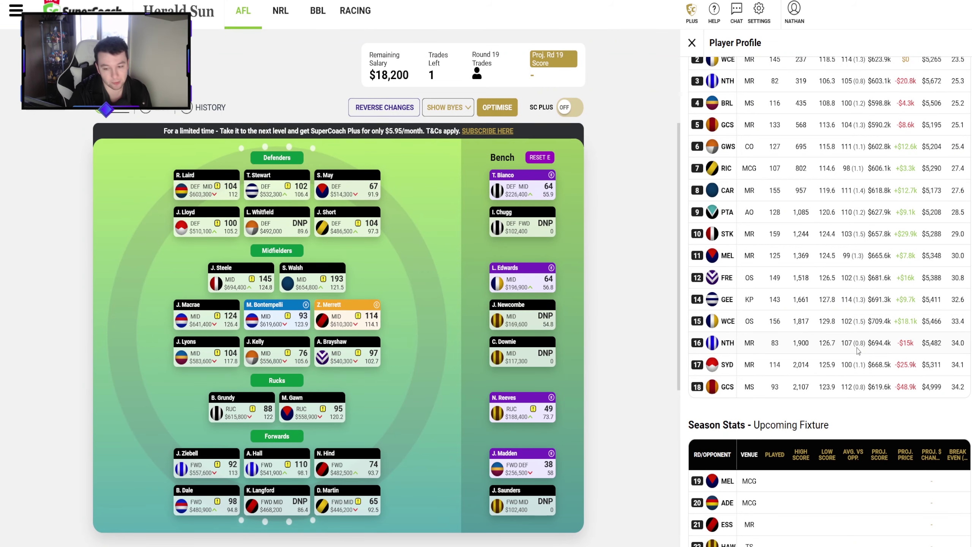
scroll(849, 364, down, 2)
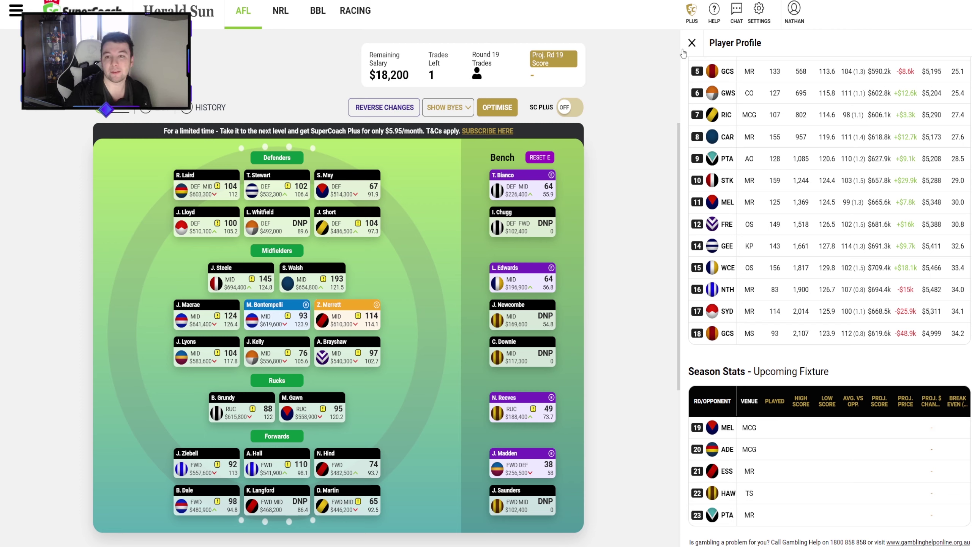
click(683, 52)
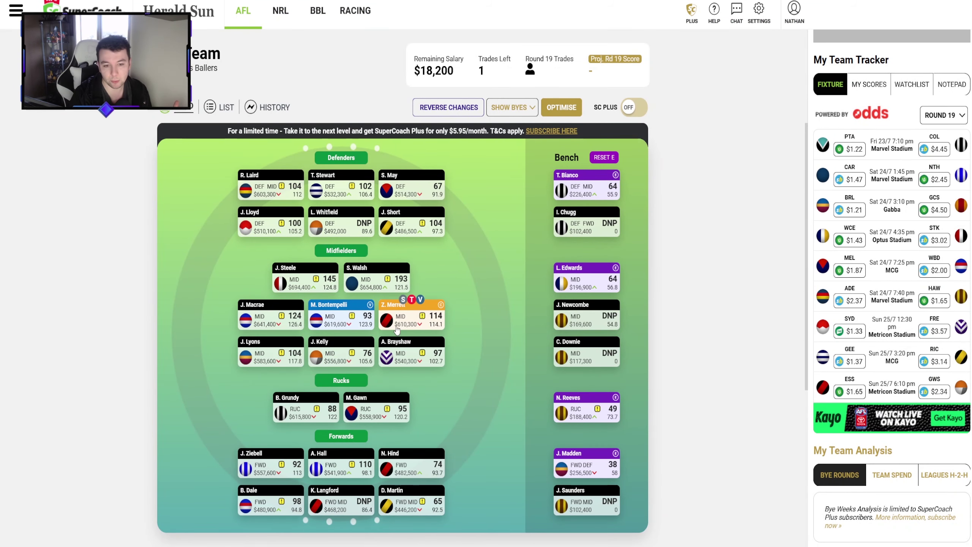
mouse_move(313, 329)
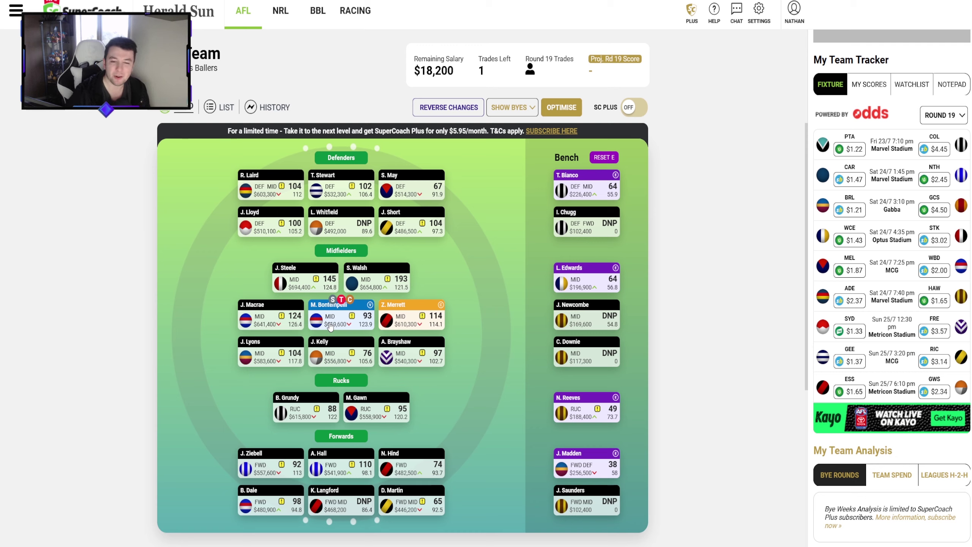
mouse_move(382, 312)
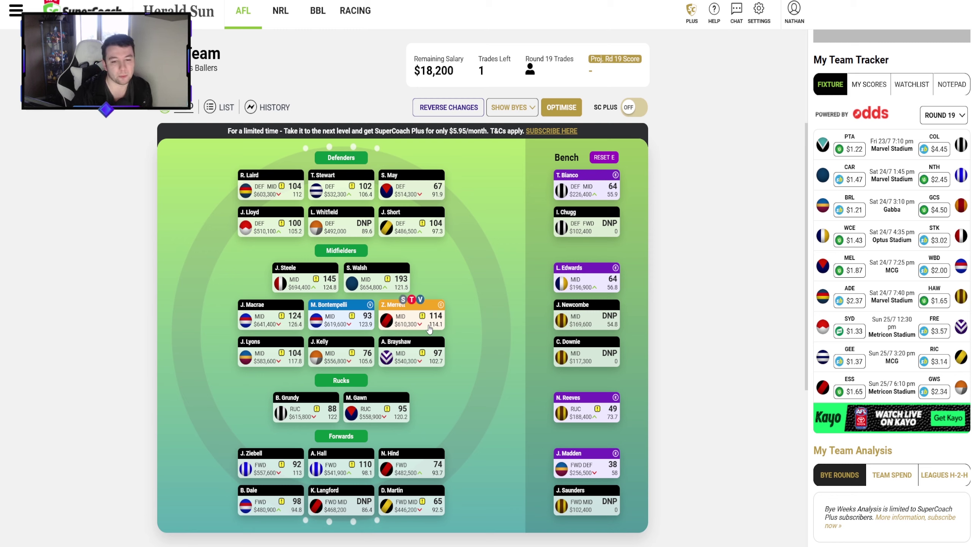
mouse_move(270, 365)
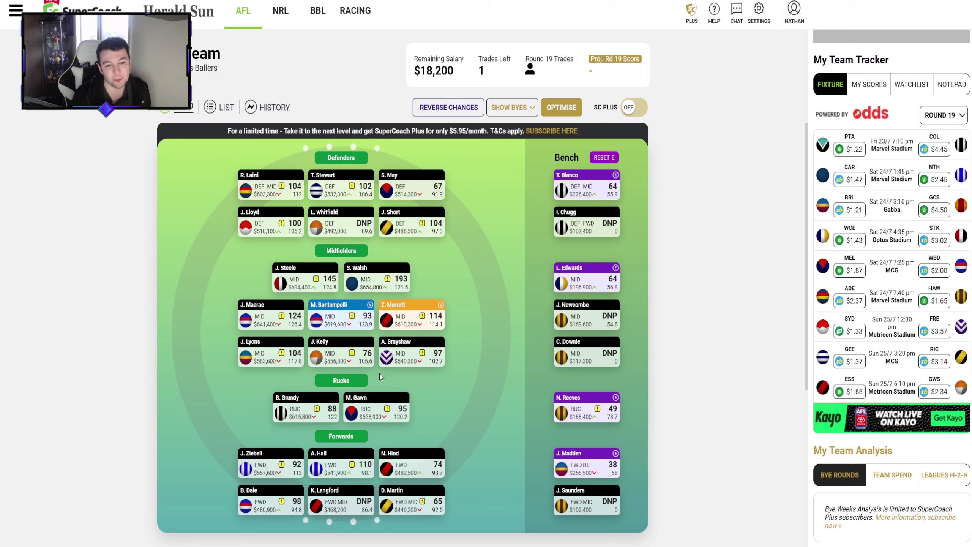
mouse_move(361, 363)
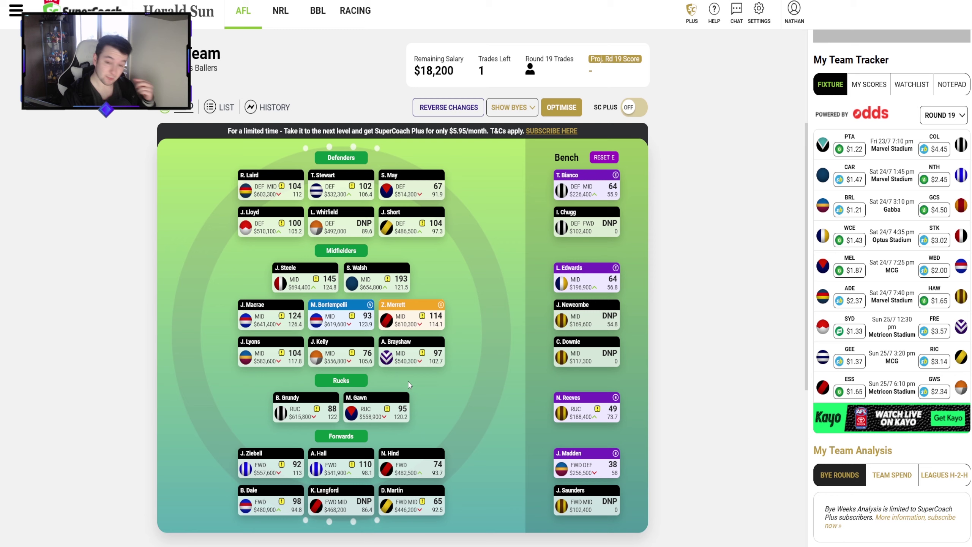
mouse_move(440, 359)
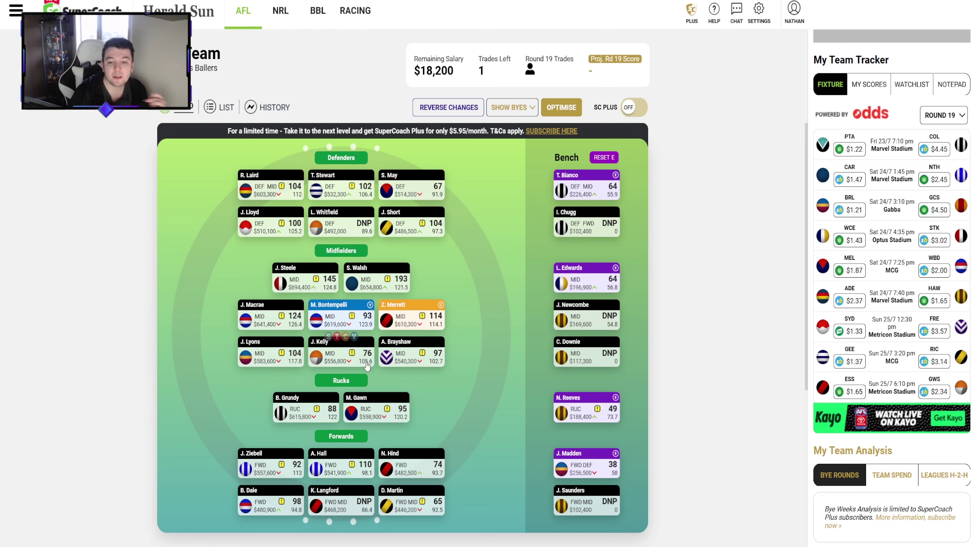
mouse_move(331, 342)
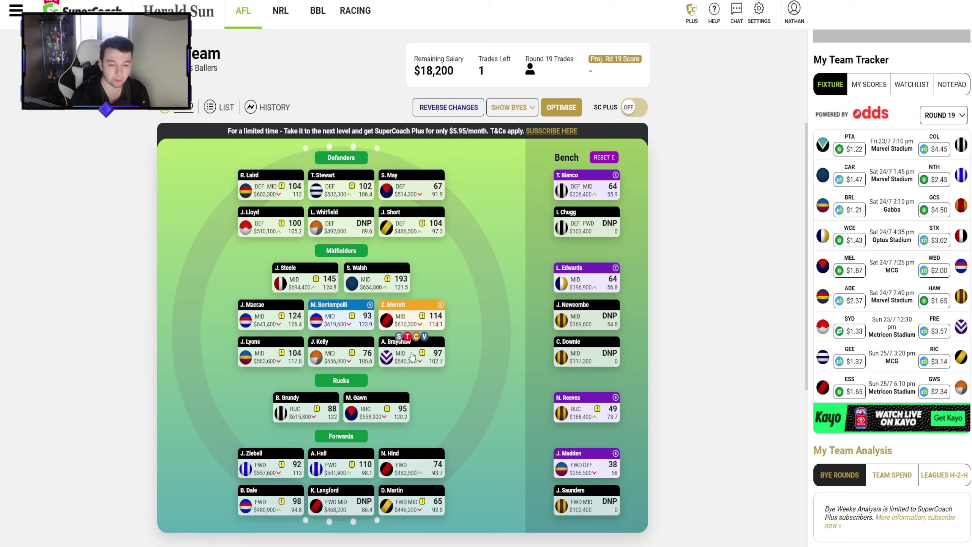
mouse_move(296, 409)
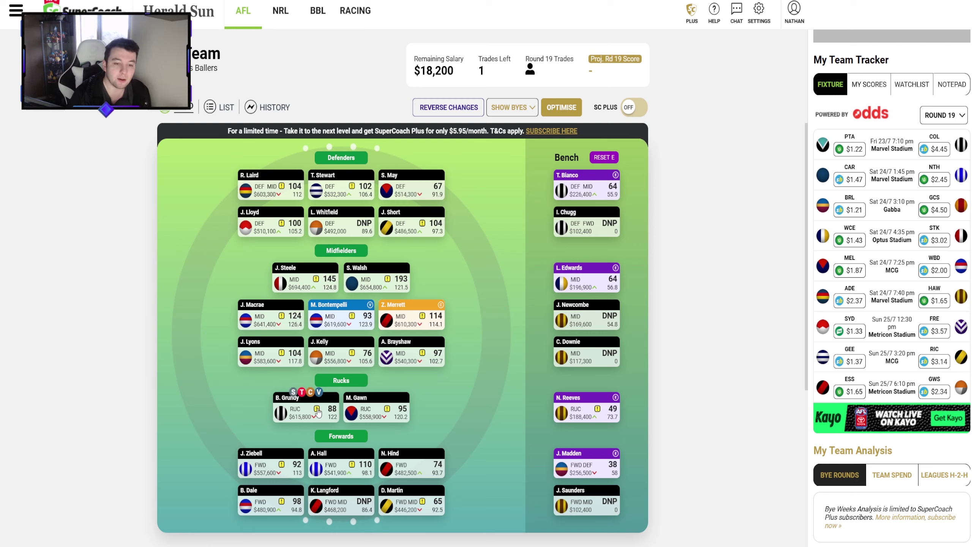
mouse_move(397, 415)
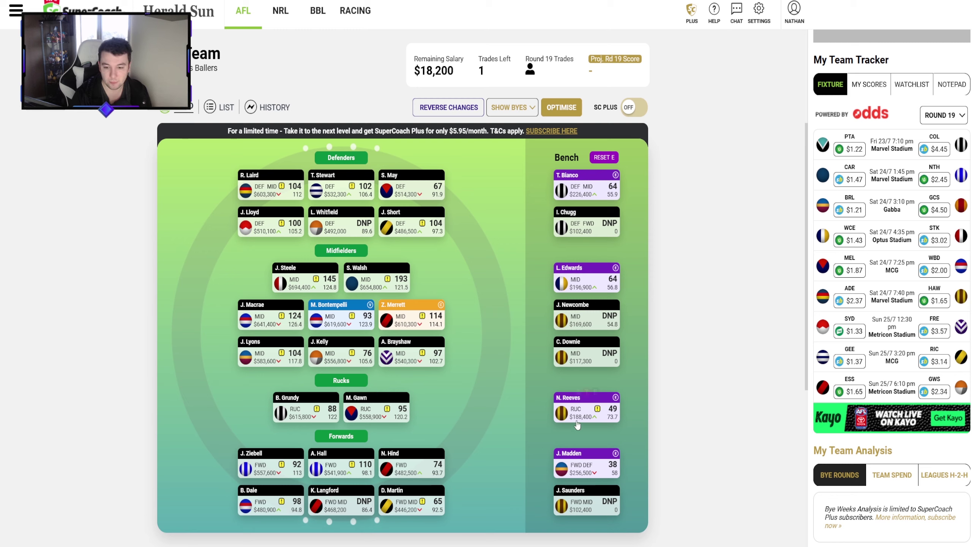
mouse_move(578, 408)
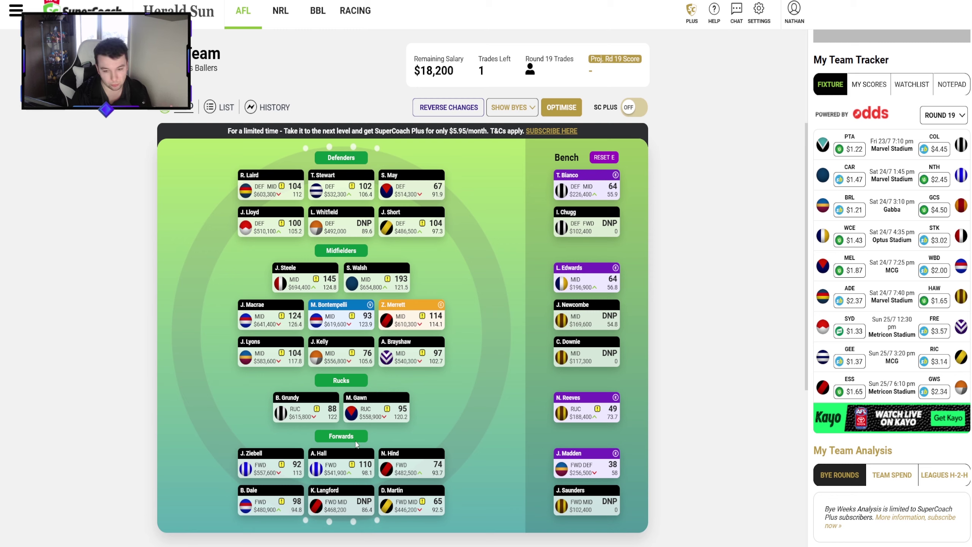
mouse_move(274, 473)
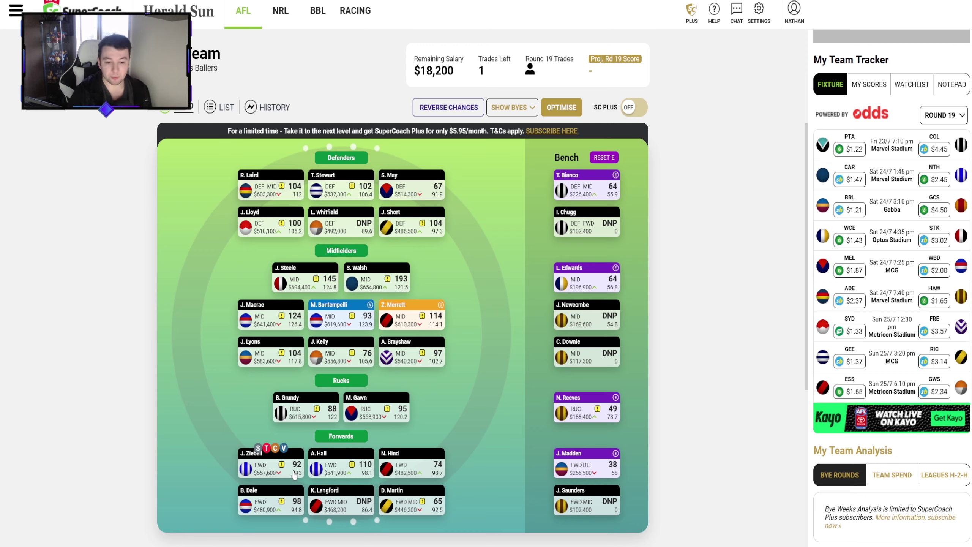
mouse_move(339, 476)
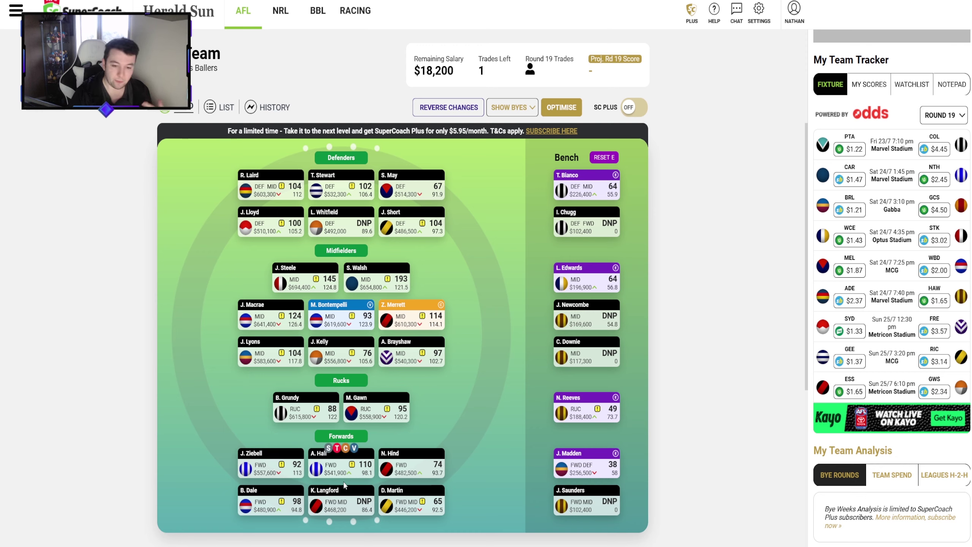
mouse_move(428, 468)
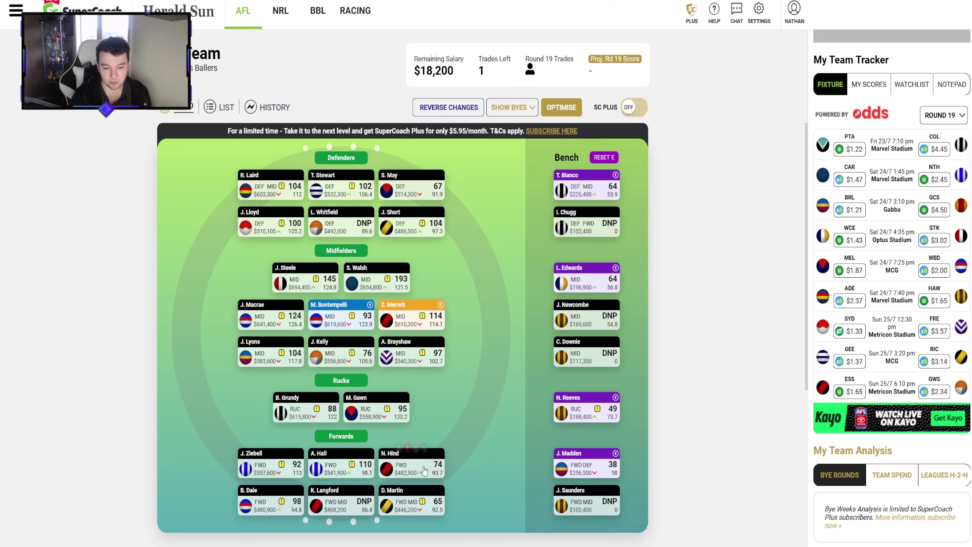
click(410, 468)
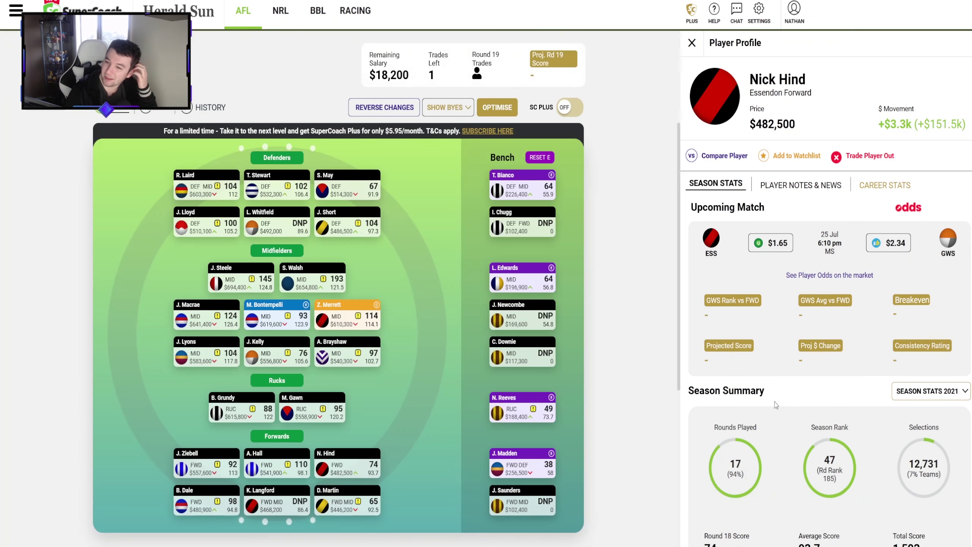
scroll(774, 397, down, 15)
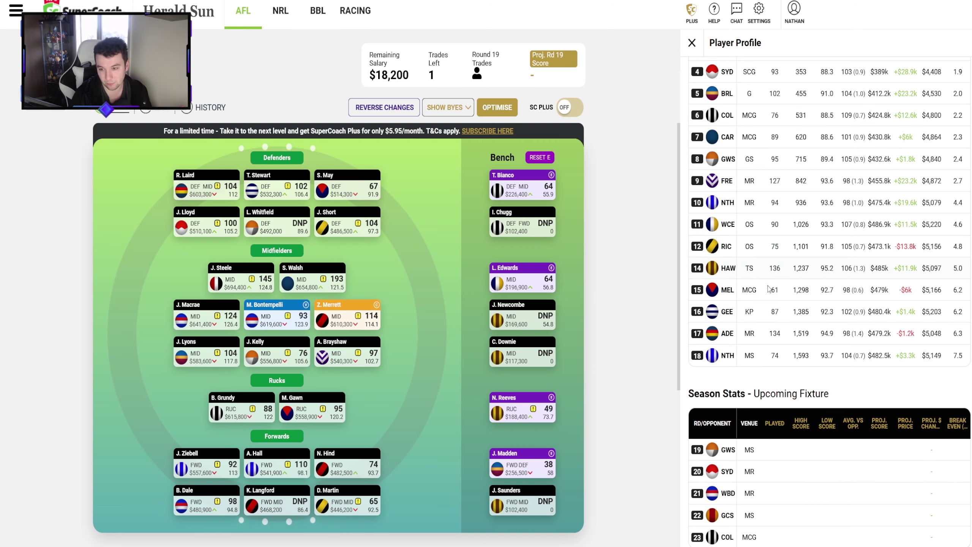
scroll(770, 339, down, 1)
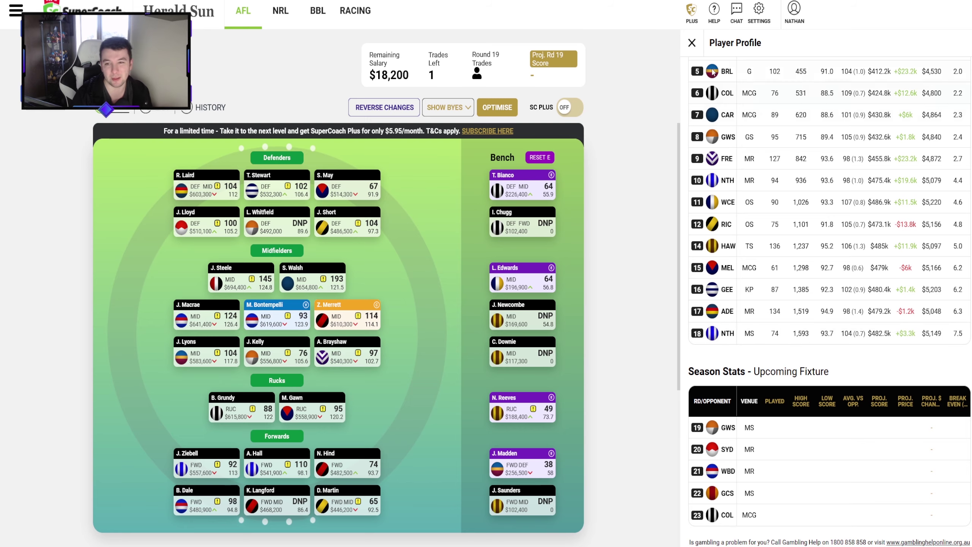
click(693, 44)
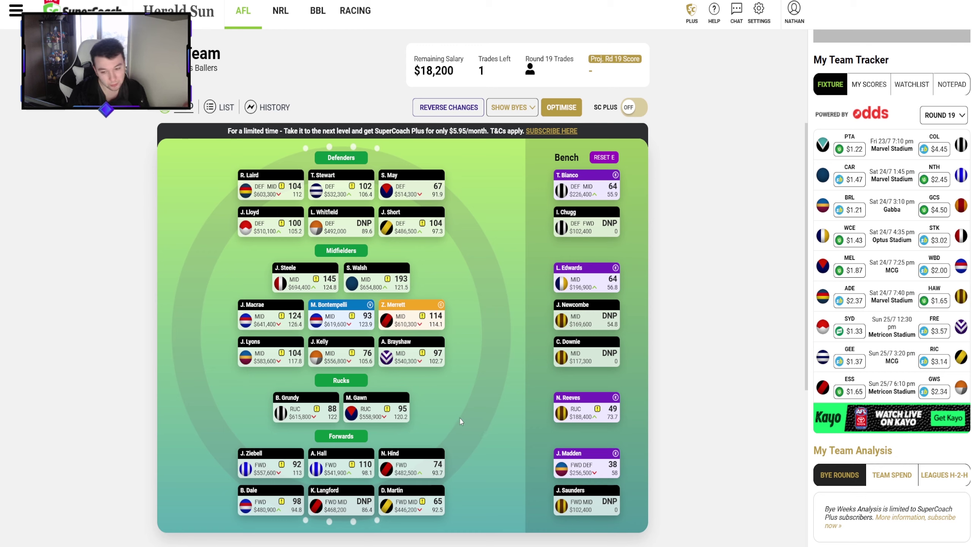
mouse_move(410, 471)
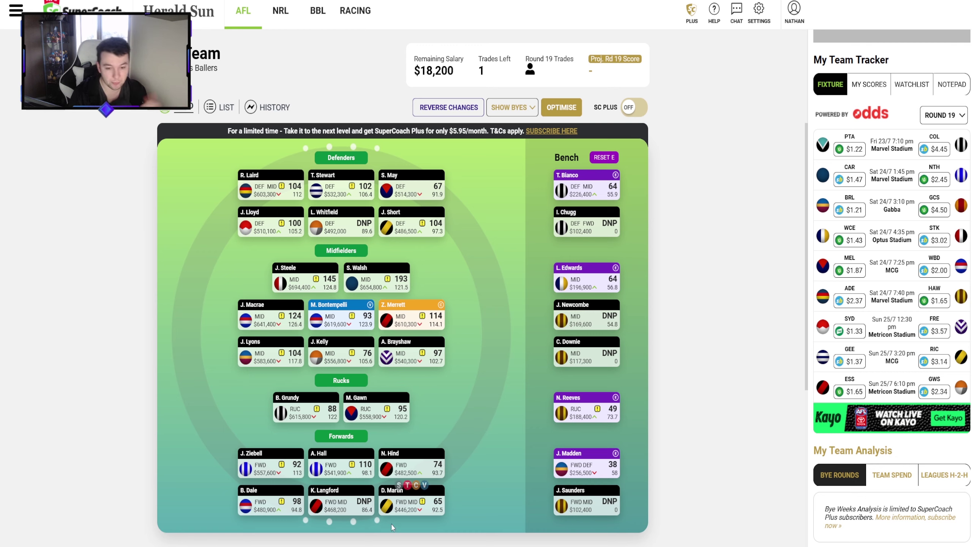
mouse_move(272, 502)
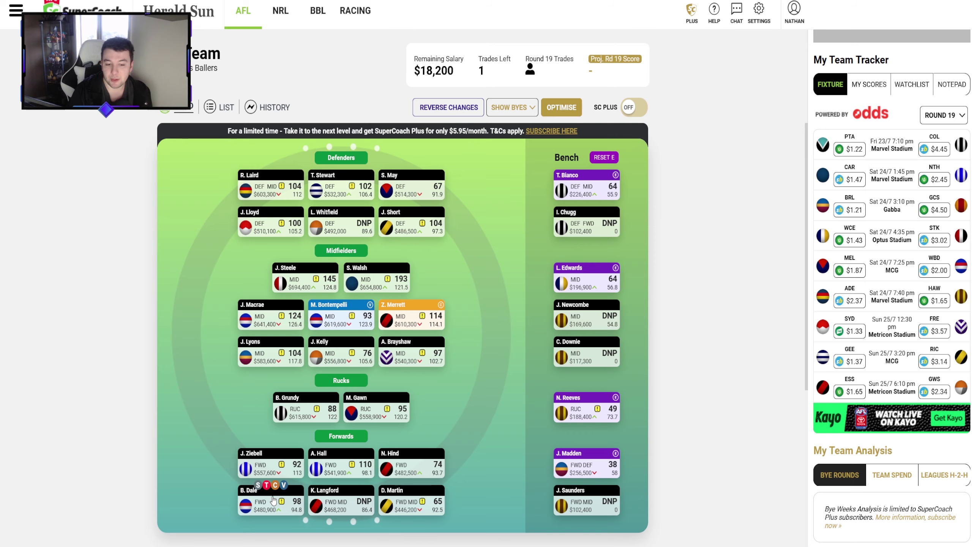
click(282, 505)
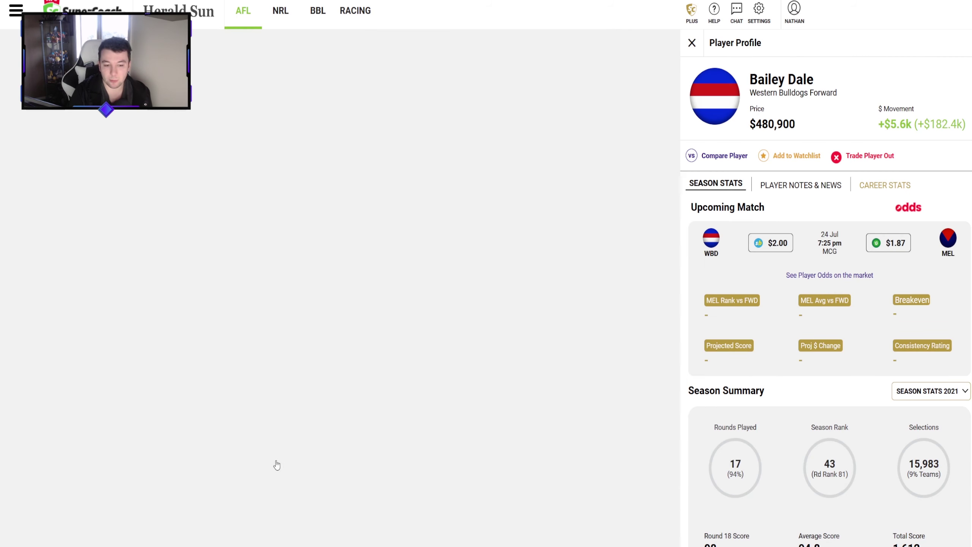
click(691, 43)
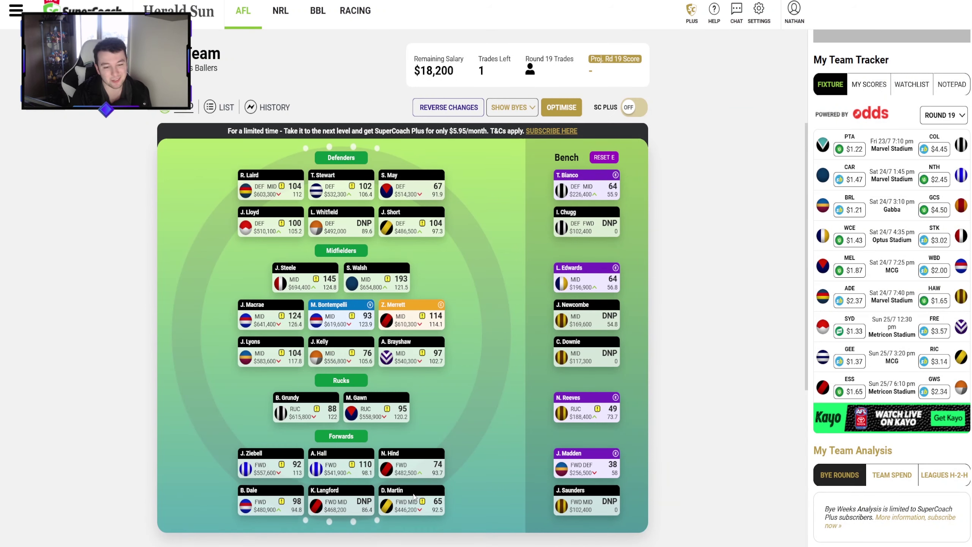
mouse_move(274, 498)
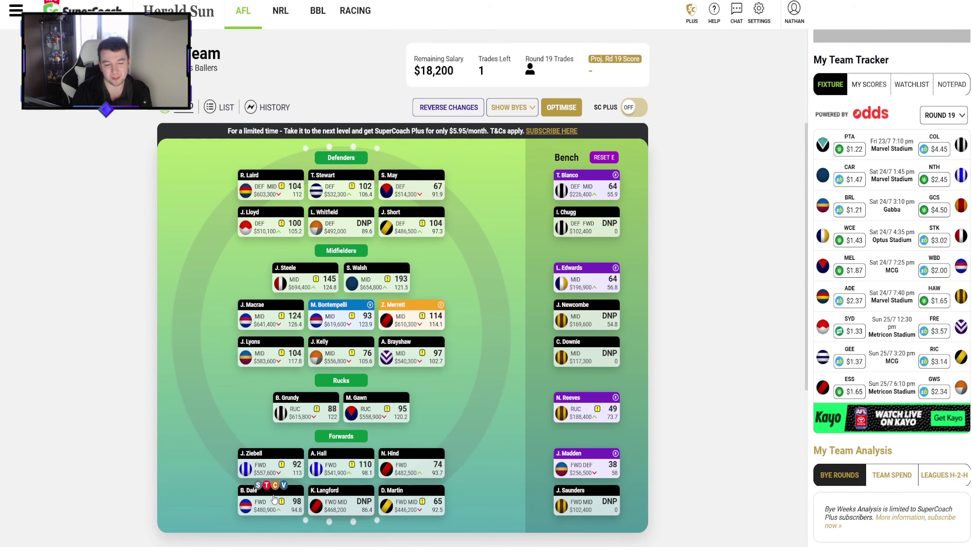
mouse_move(374, 330)
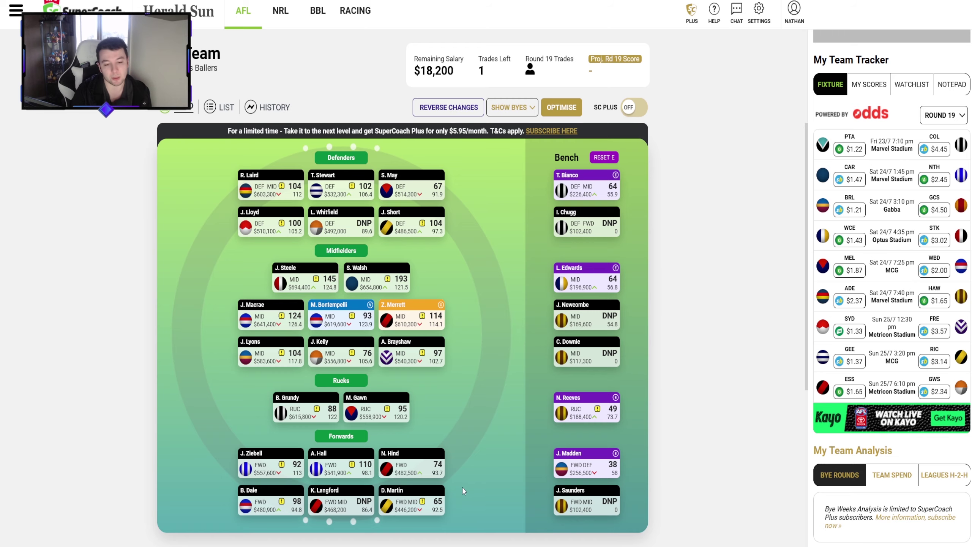
Mark D. Martin as the player to trade out and open the player filter
click(408, 487)
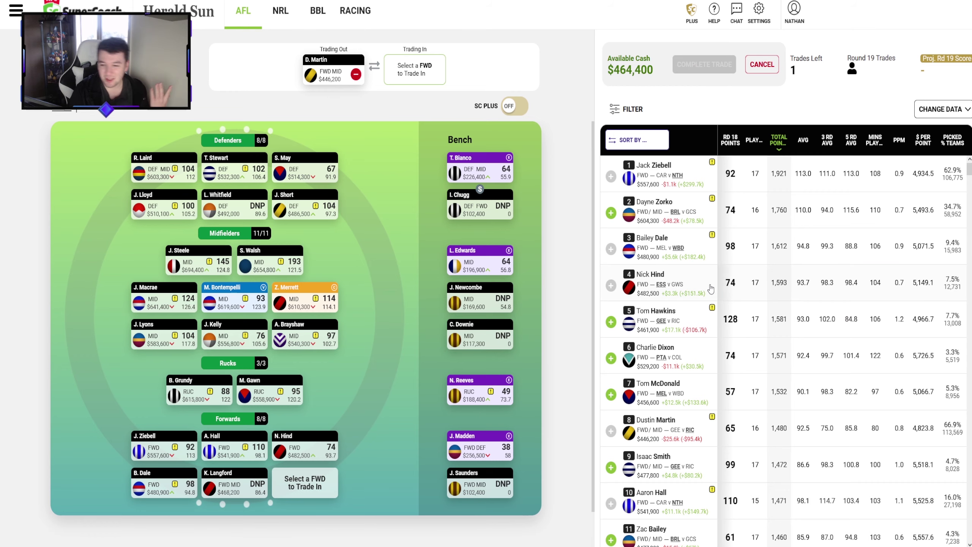
scroll(704, 276, down, 5)
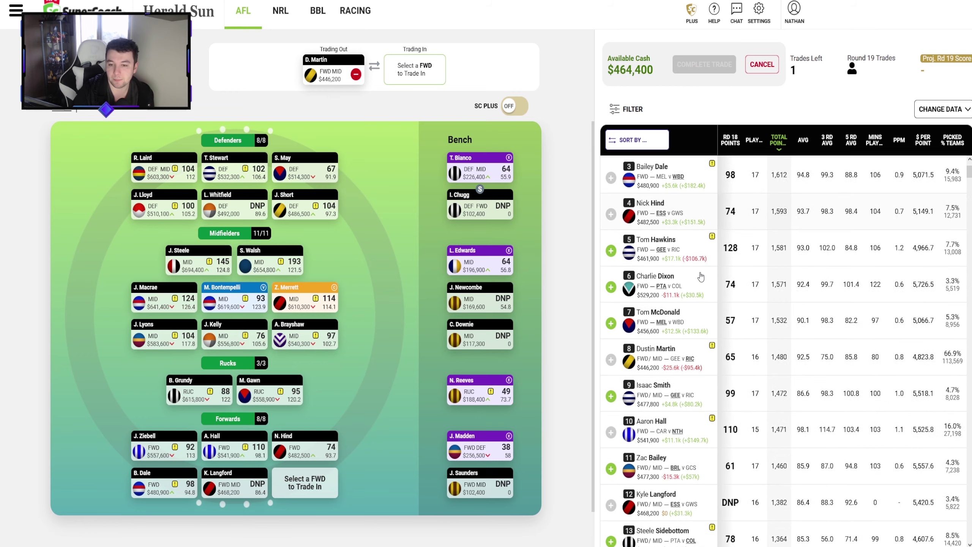
scroll(712, 271, up, 5)
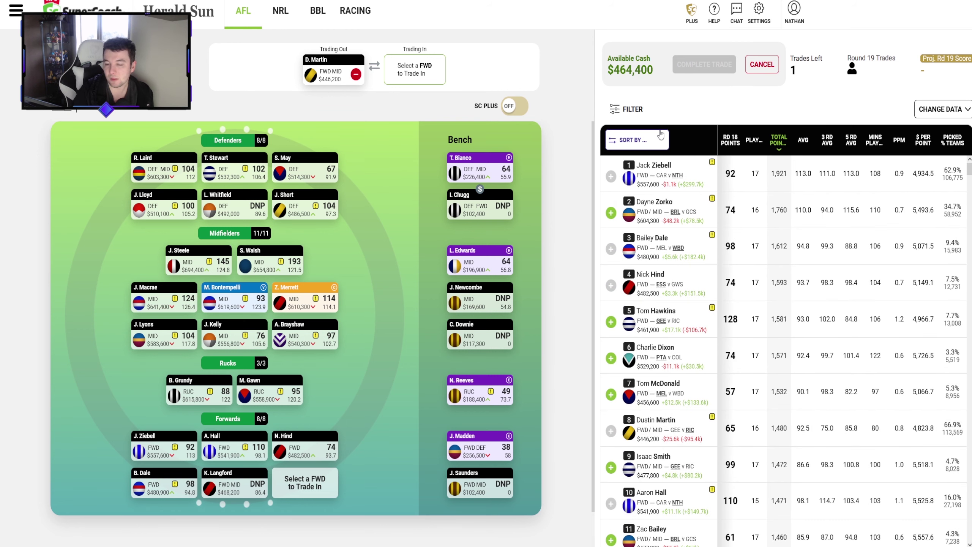
click(614, 111)
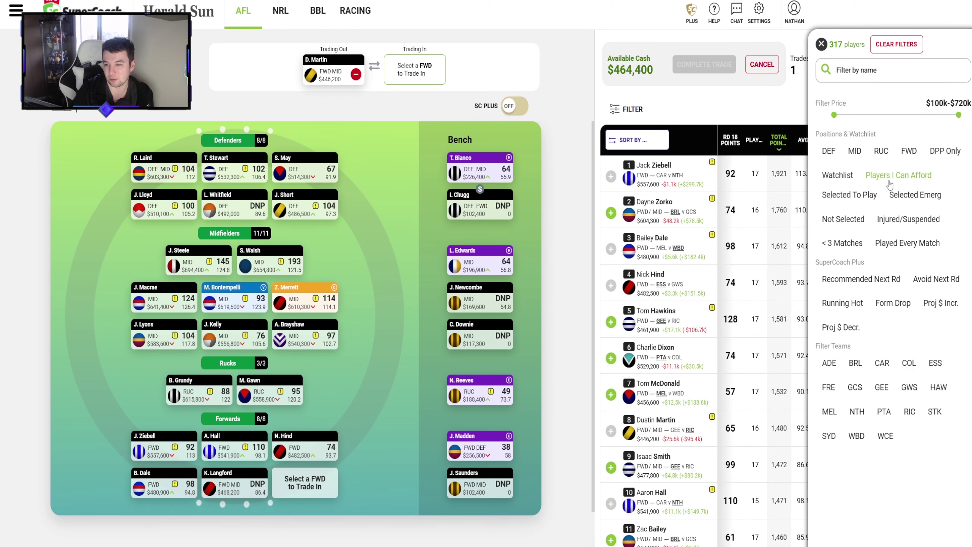
click(896, 176)
click(821, 45)
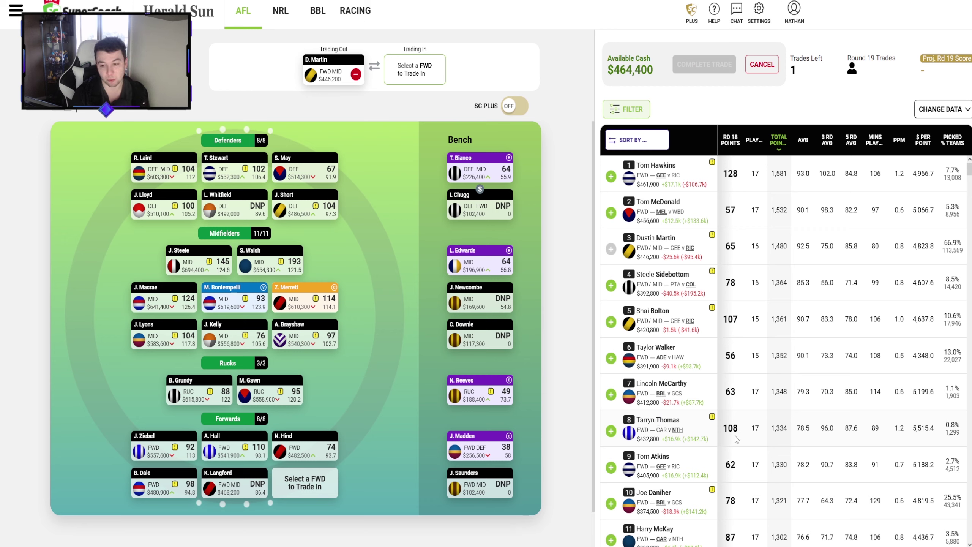
click(687, 421)
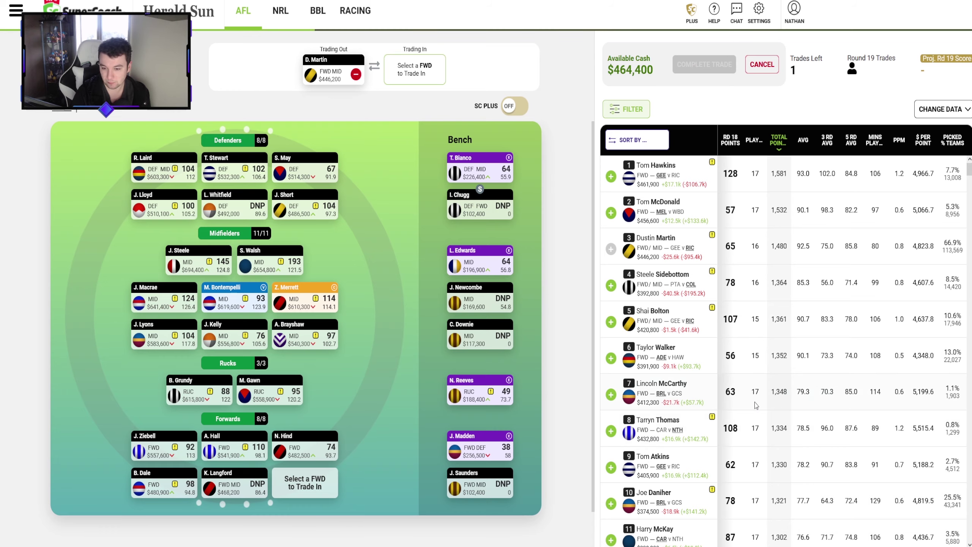
scroll(741, 396, down, 8)
scroll(750, 403, down, 6)
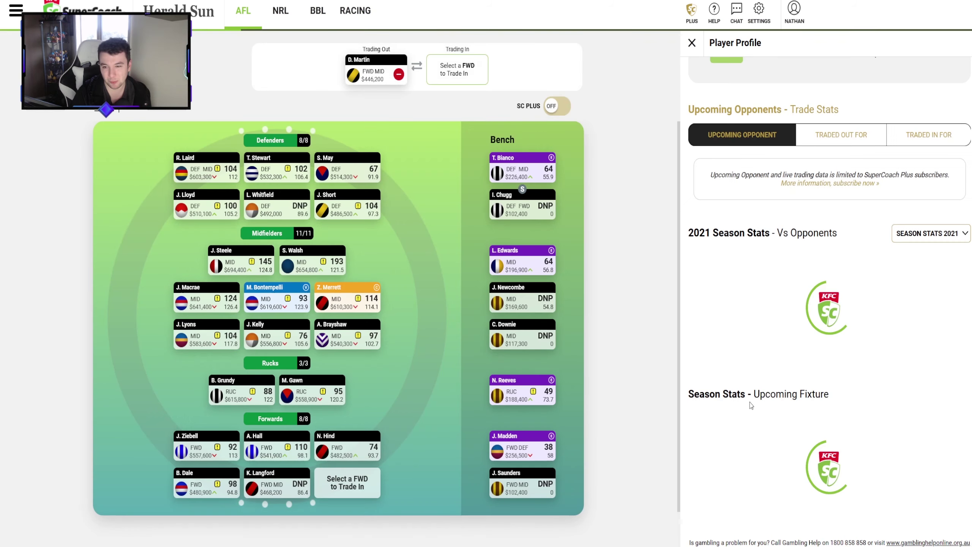
scroll(777, 339, down, 6)
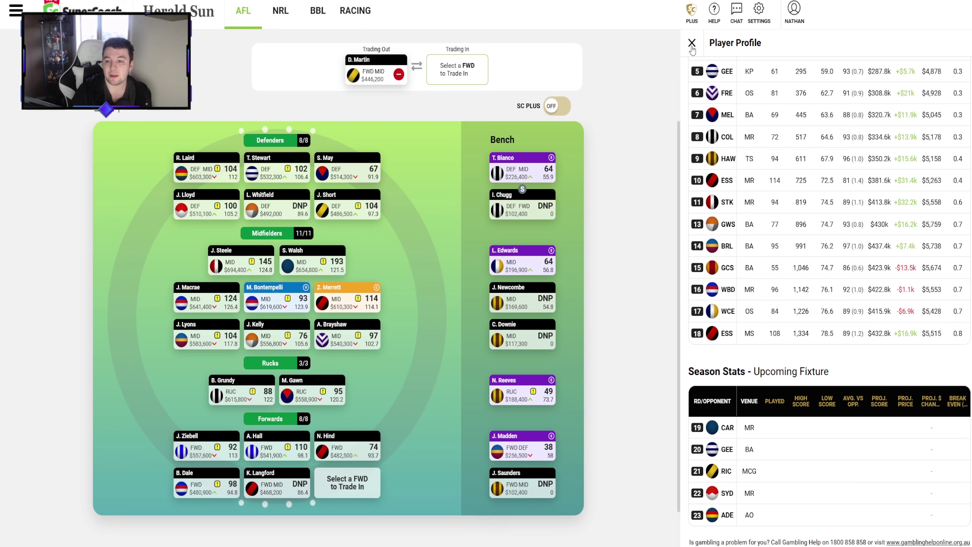
click(692, 43)
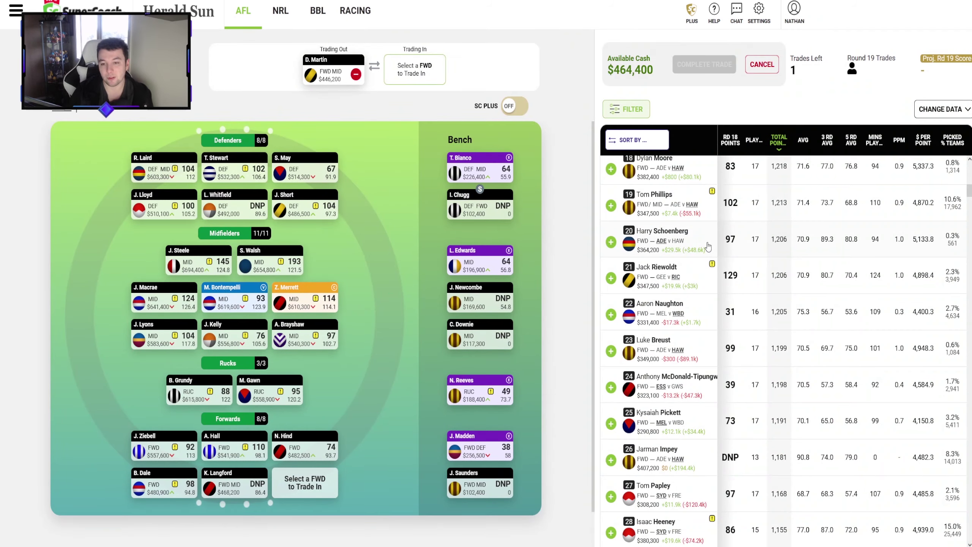
Browse the affordable forwards list to find Shai Bolton as Martin's replacement
scroll(752, 242, up, 1)
scroll(752, 243, up, 15)
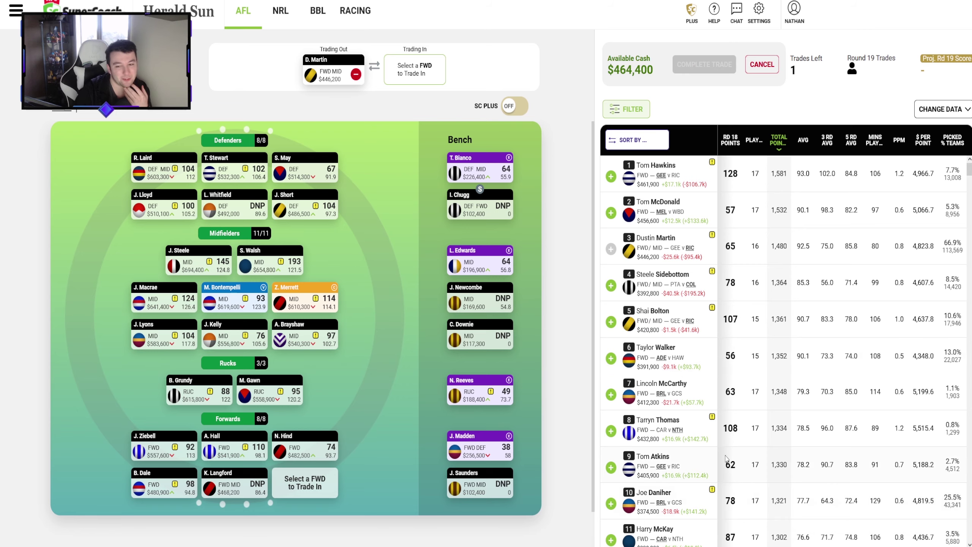
scroll(719, 449, down, 10)
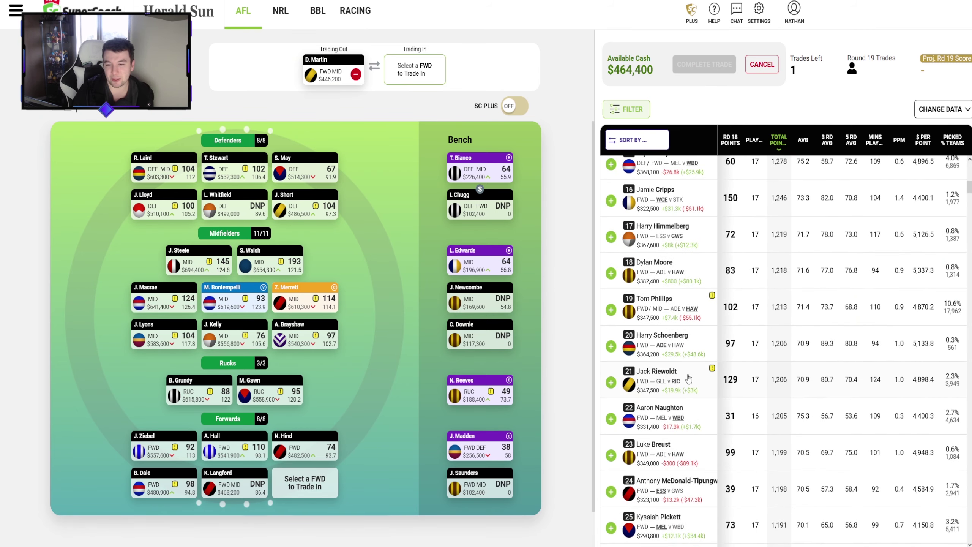
scroll(712, 366, up, 3)
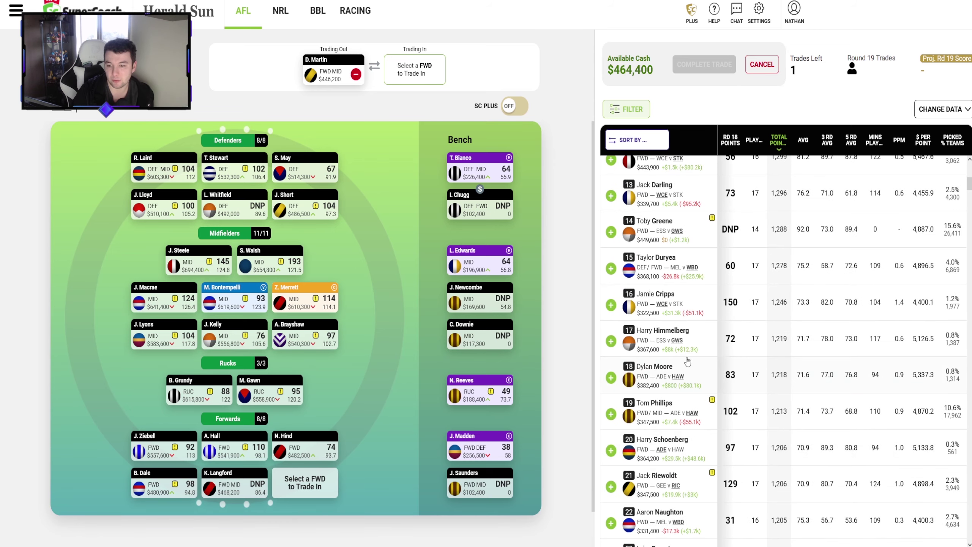
scroll(691, 413, down, 5)
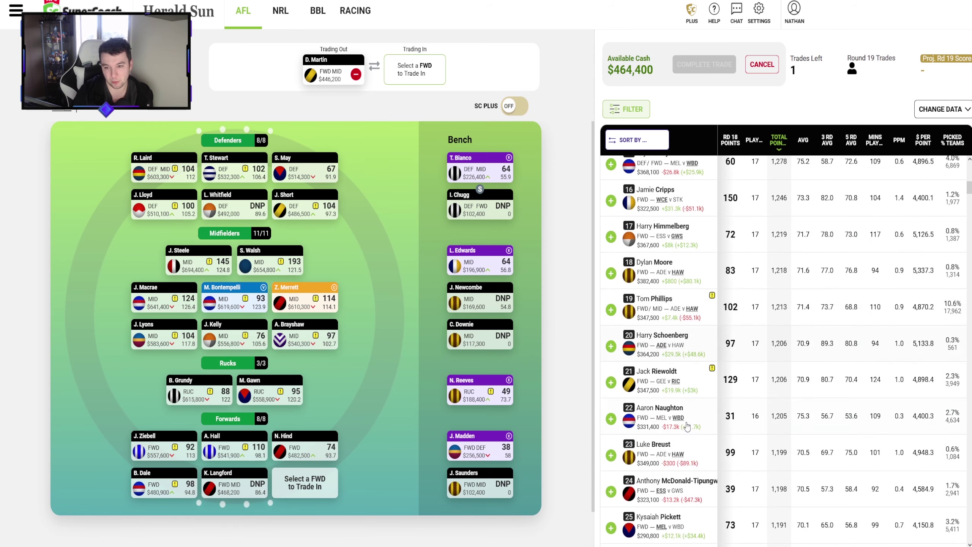
scroll(681, 420, down, 9)
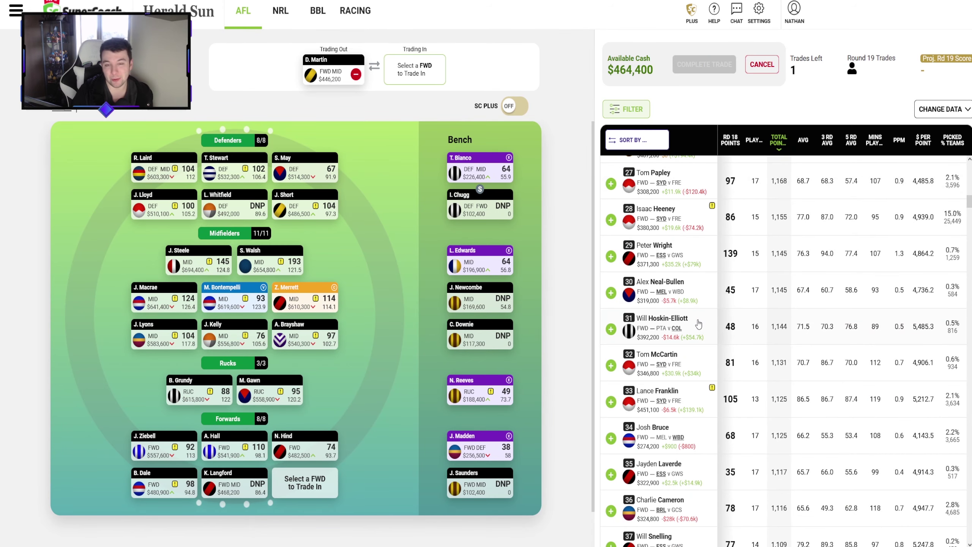
scroll(698, 324, down, 3)
scroll(700, 339, up, 3)
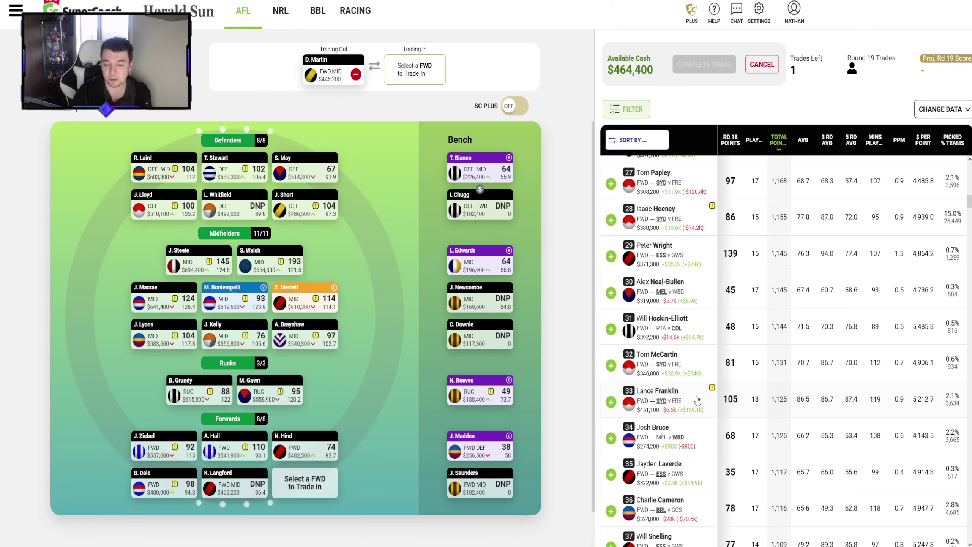
scroll(696, 398, down, 3)
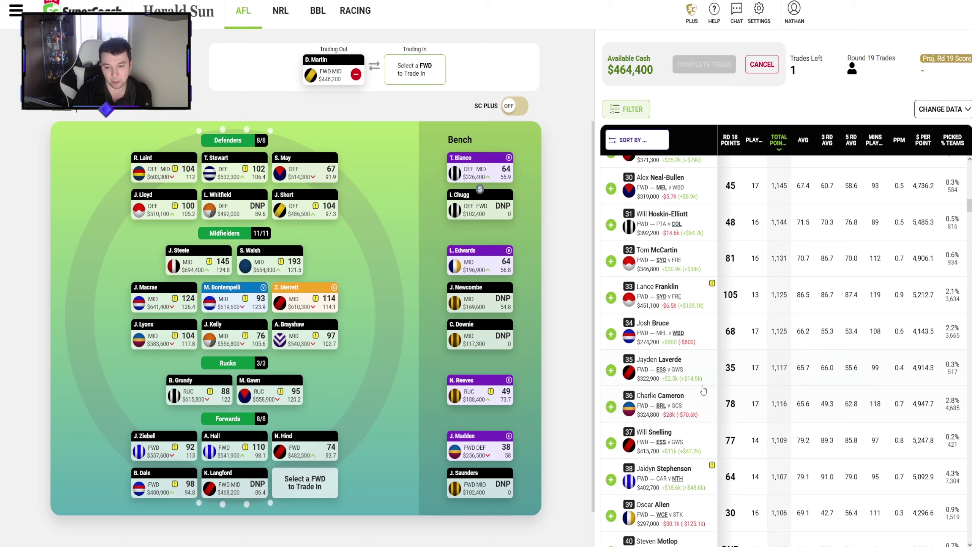
scroll(703, 390, down, 20)
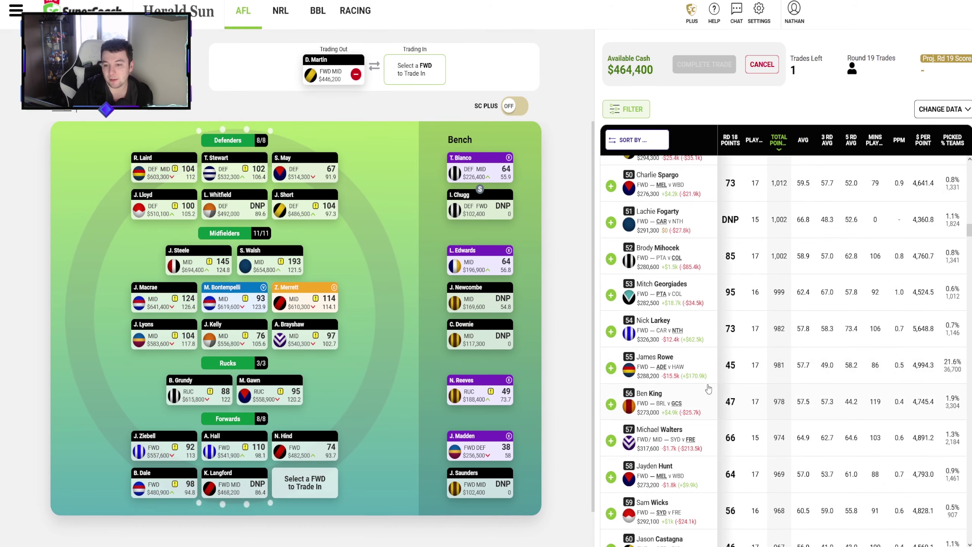
scroll(708, 390, down, 12)
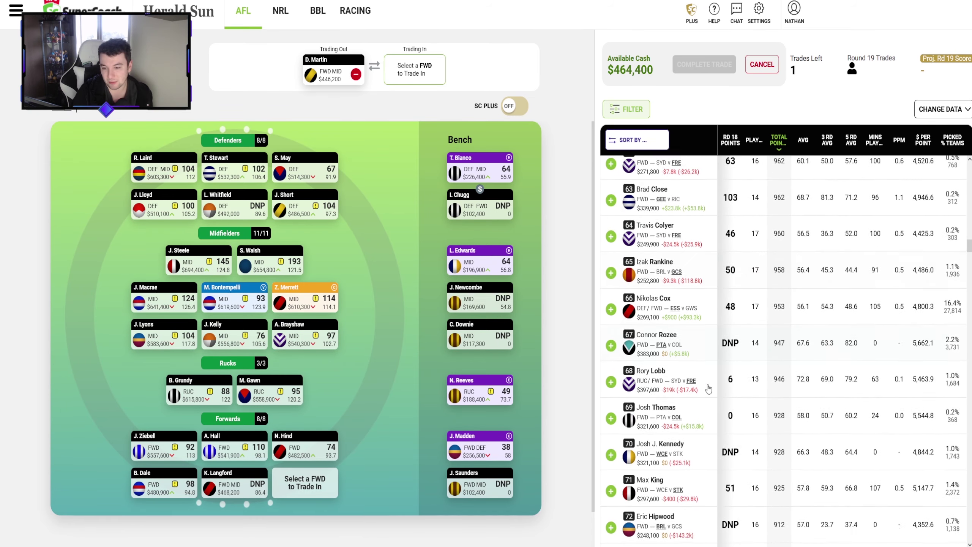
scroll(708, 390, down, 20)
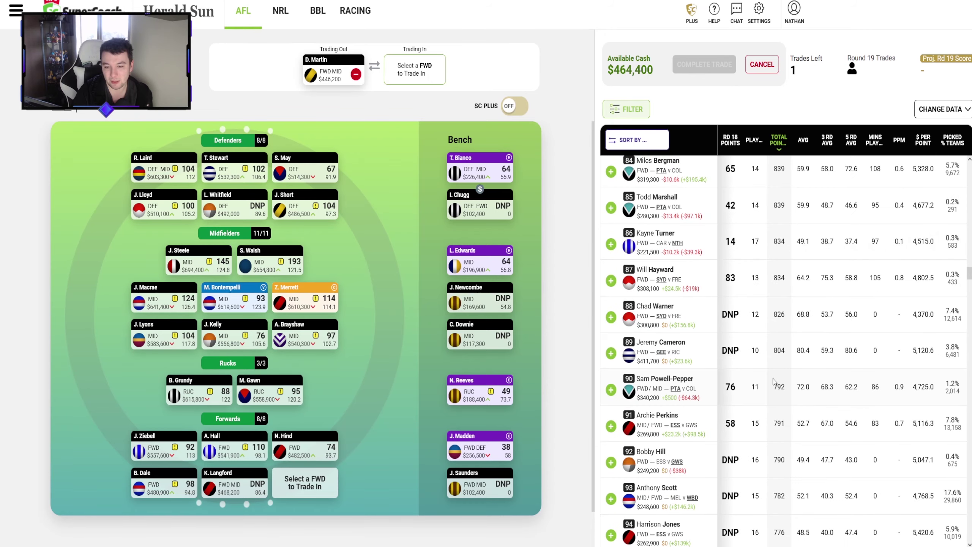
scroll(774, 381, down, 14)
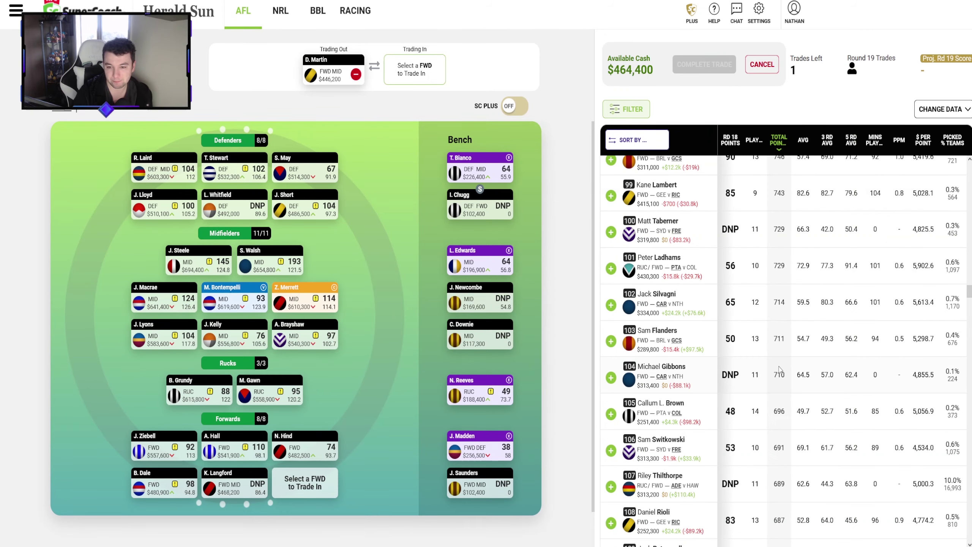
scroll(778, 368, down, 10)
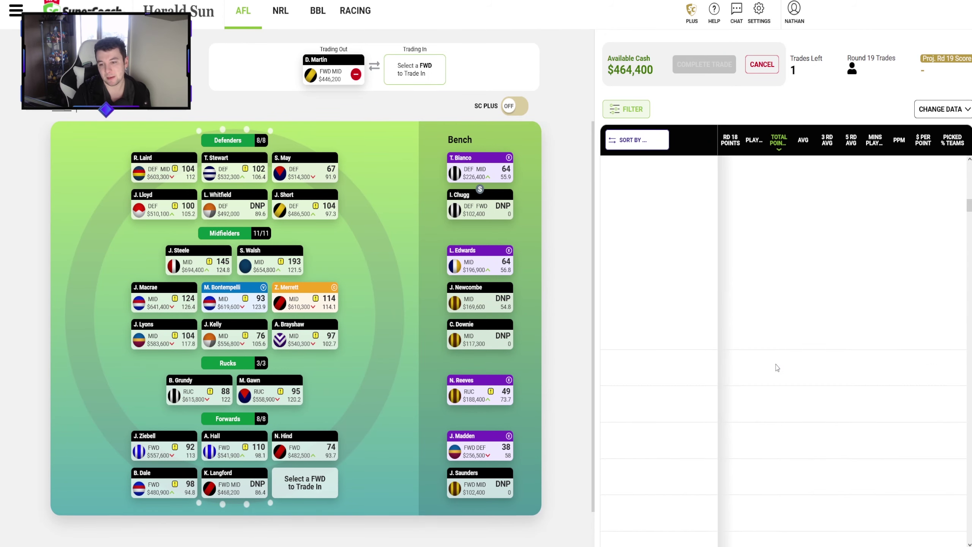
scroll(778, 367, up, 20)
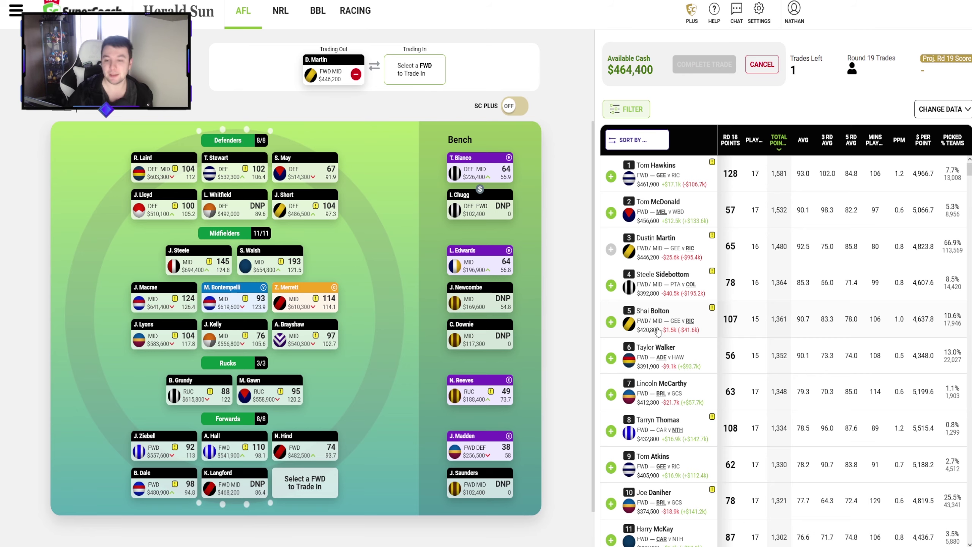
Add Shai Bolton as the trade-in and confirm the Martin-for-Bolton trade
click(611, 322)
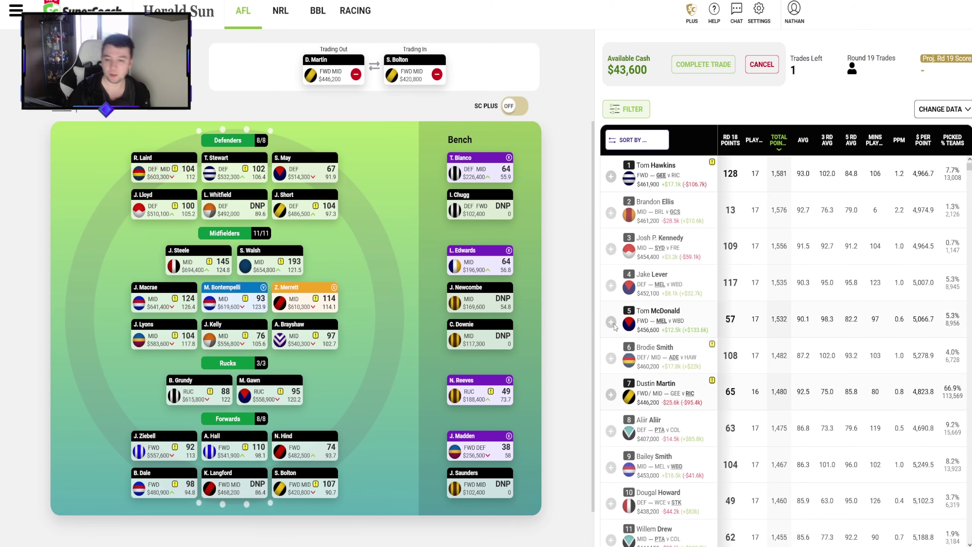
click(713, 65)
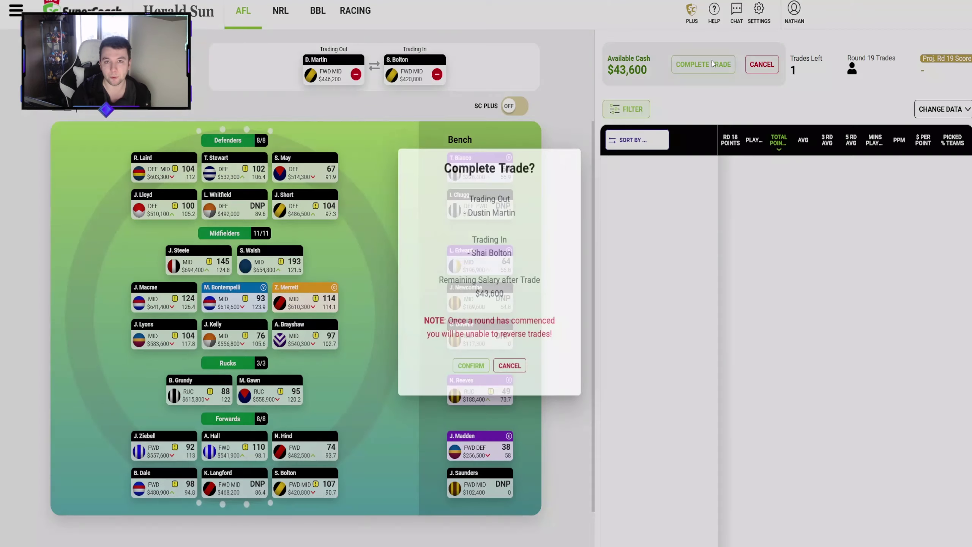
click(478, 372)
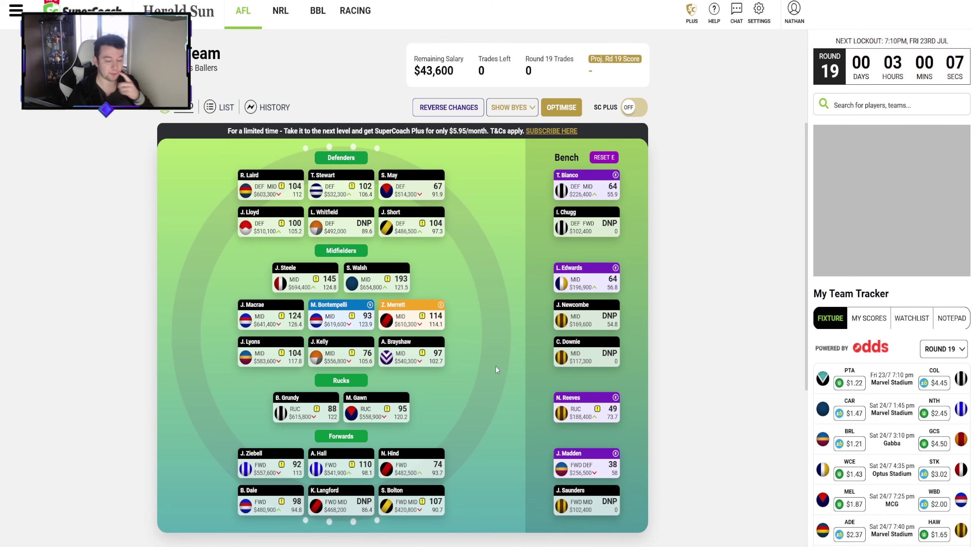
Look over the player cards and check that the trades left count is 0
mouse_move(584, 458)
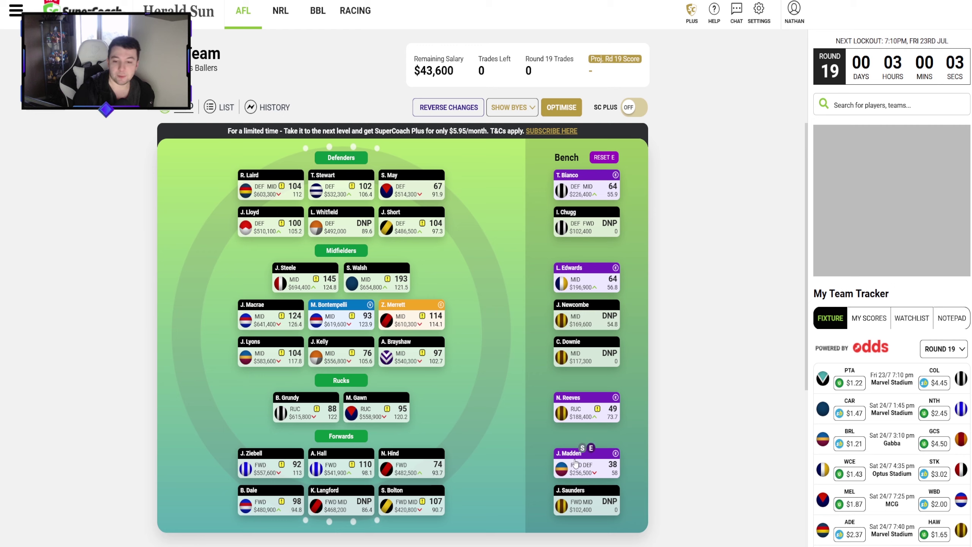
mouse_move(585, 183)
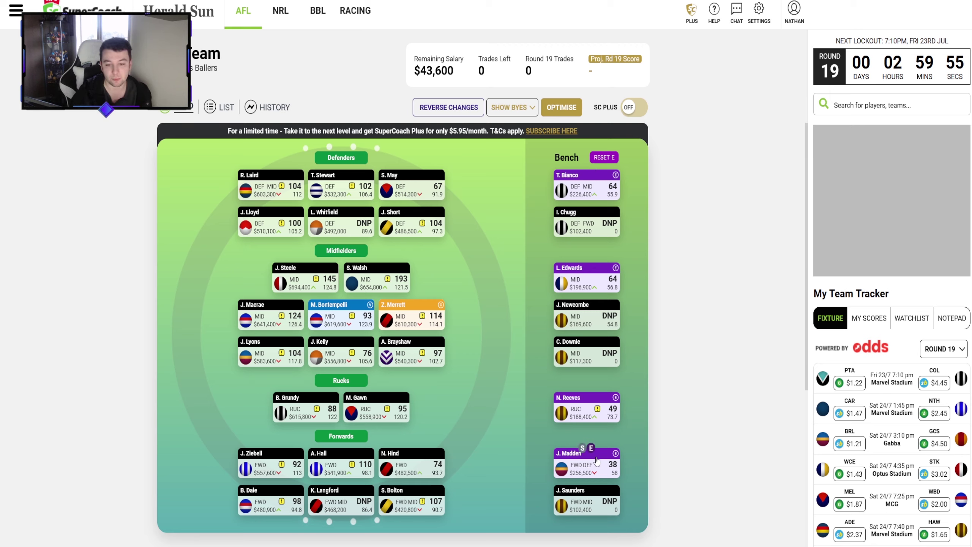
mouse_move(290, 512)
mouse_move(349, 506)
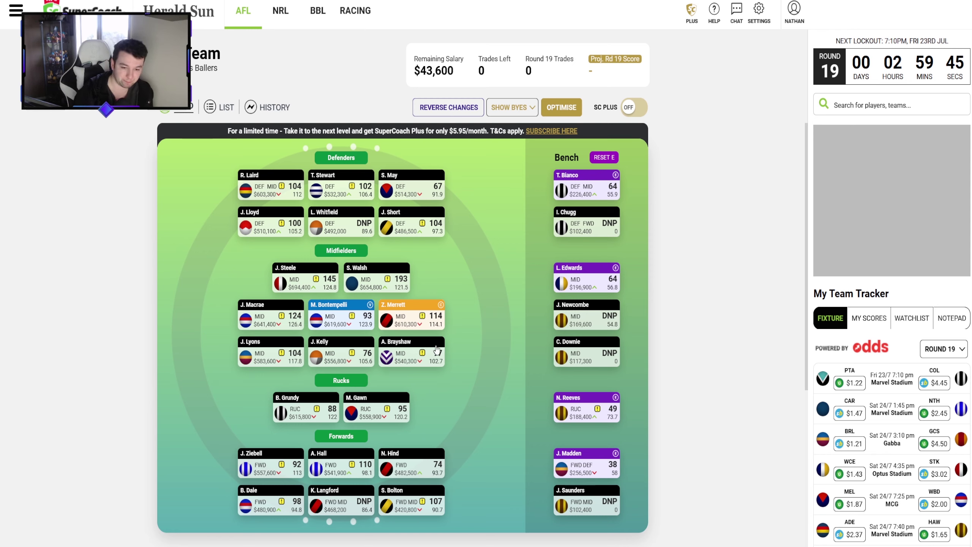
mouse_move(342, 218)
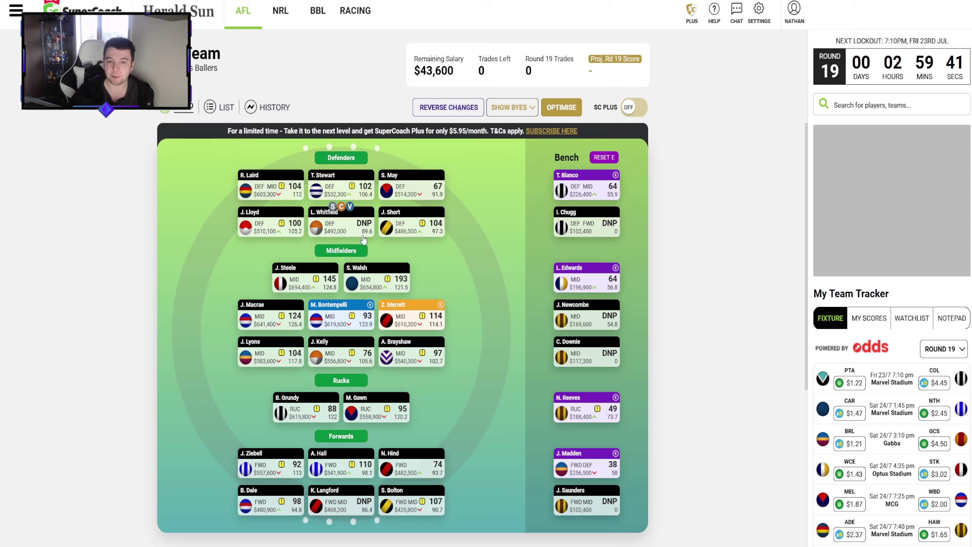
drag(474, 73, 504, 75)
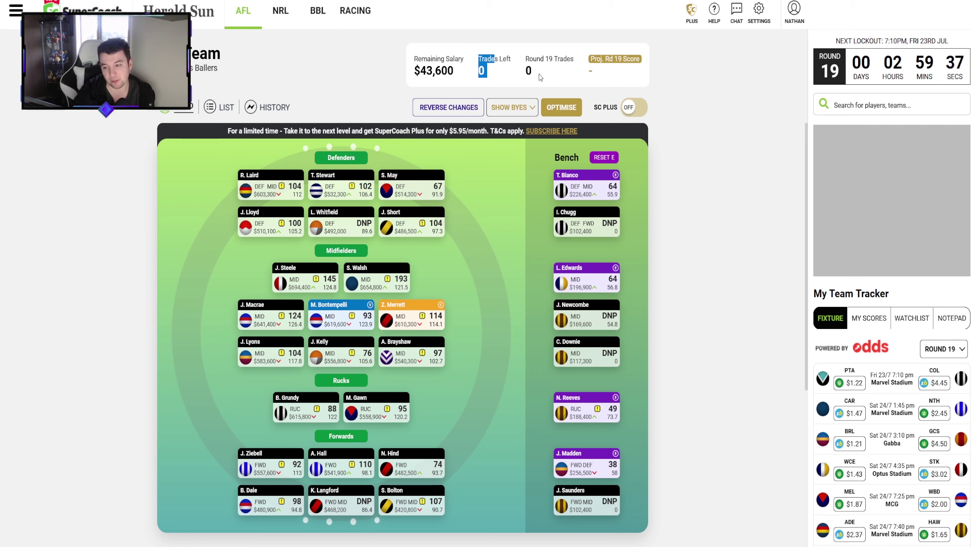
click(527, 76)
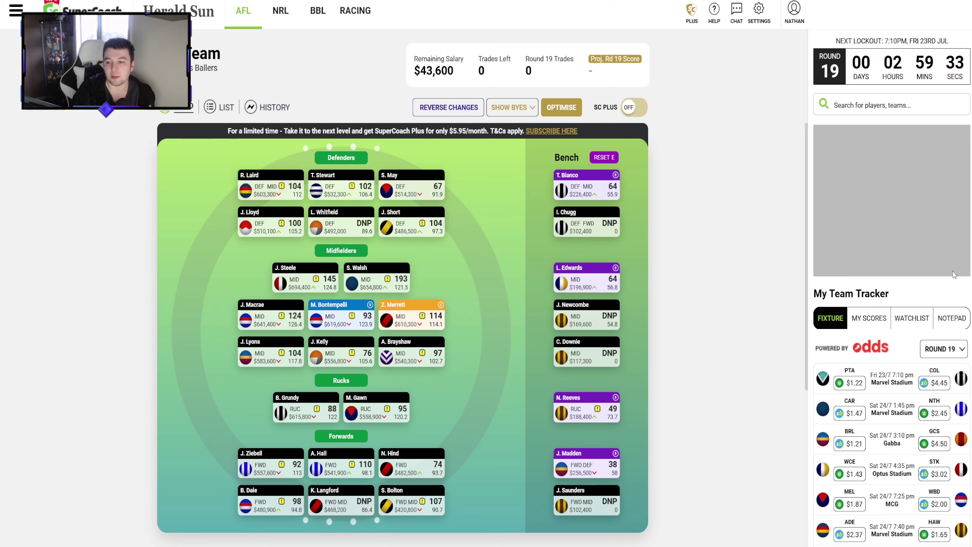
click(268, 108)
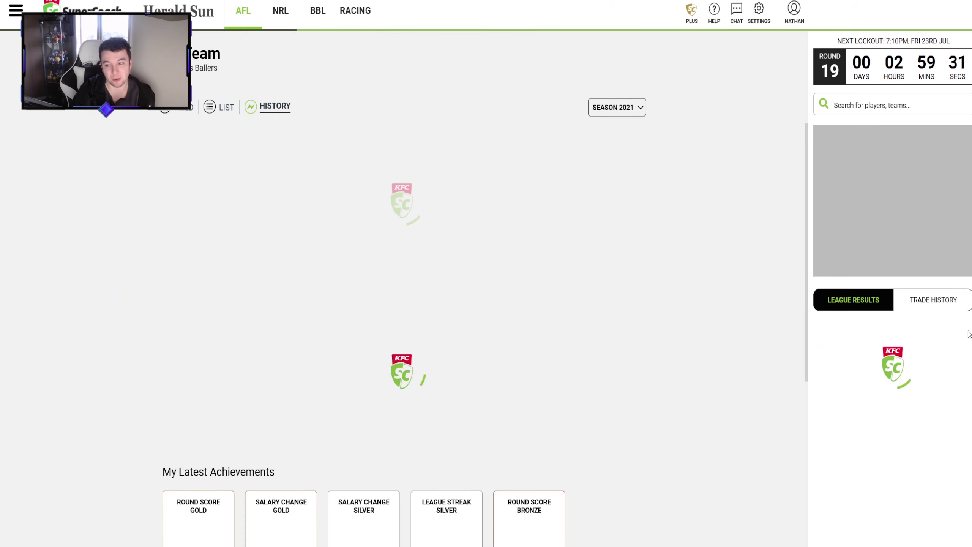
click(933, 300)
scroll(910, 333, down, 10)
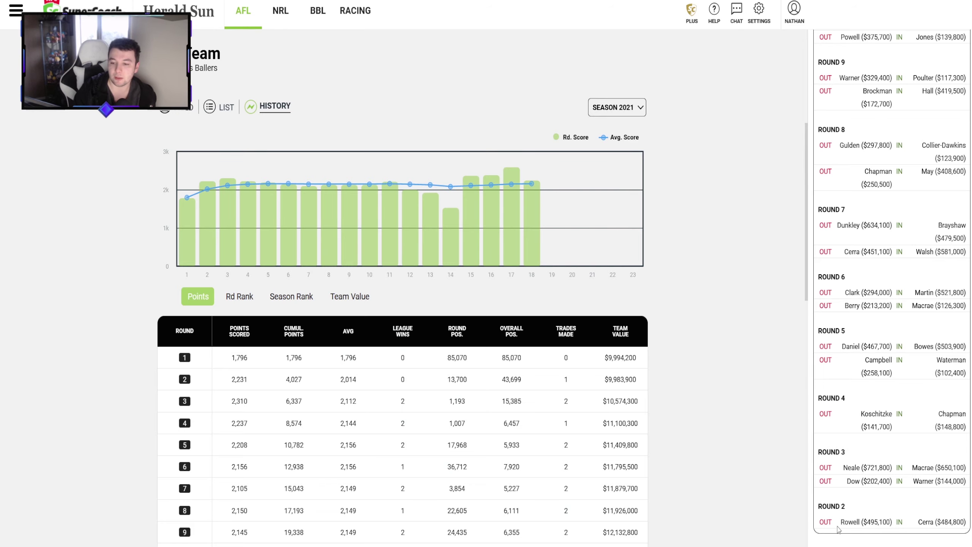
click(855, 522)
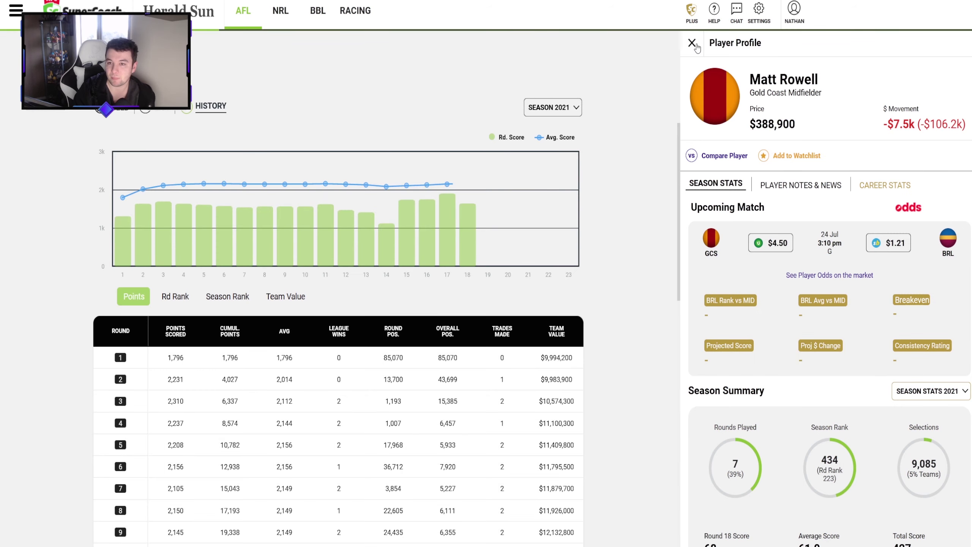
key(Escape)
Scroll through the logged trades, then return to the team field view
scroll(913, 516, down, 2)
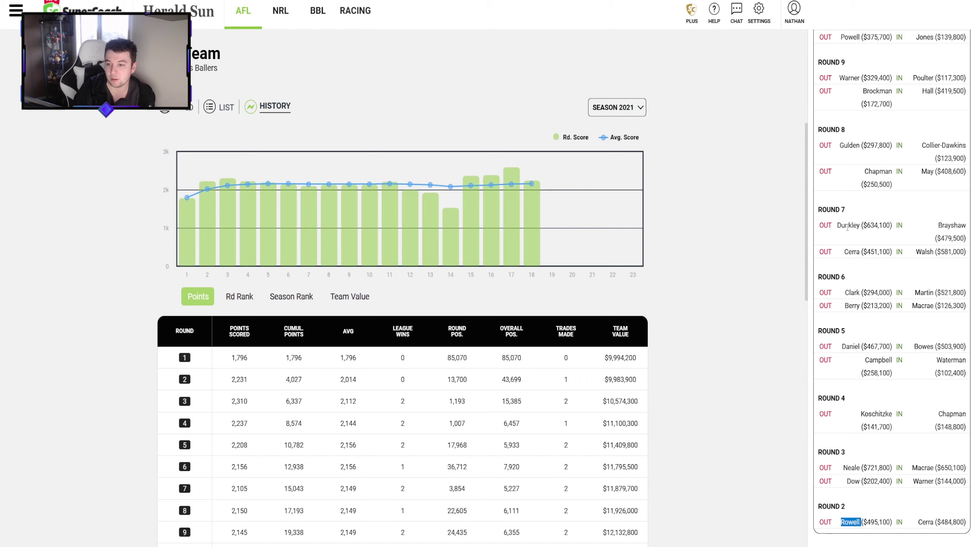
scroll(865, 264, up, 3)
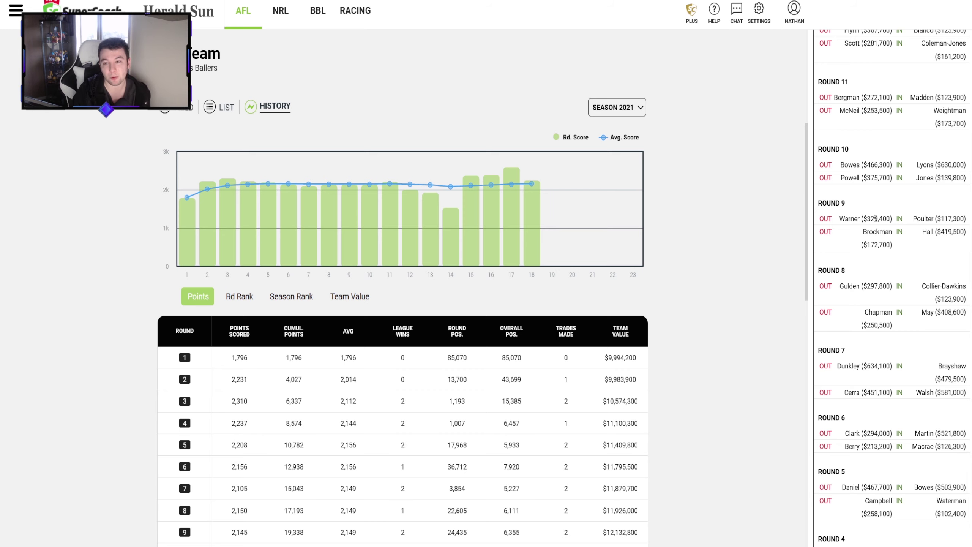
scroll(890, 263, down, 3)
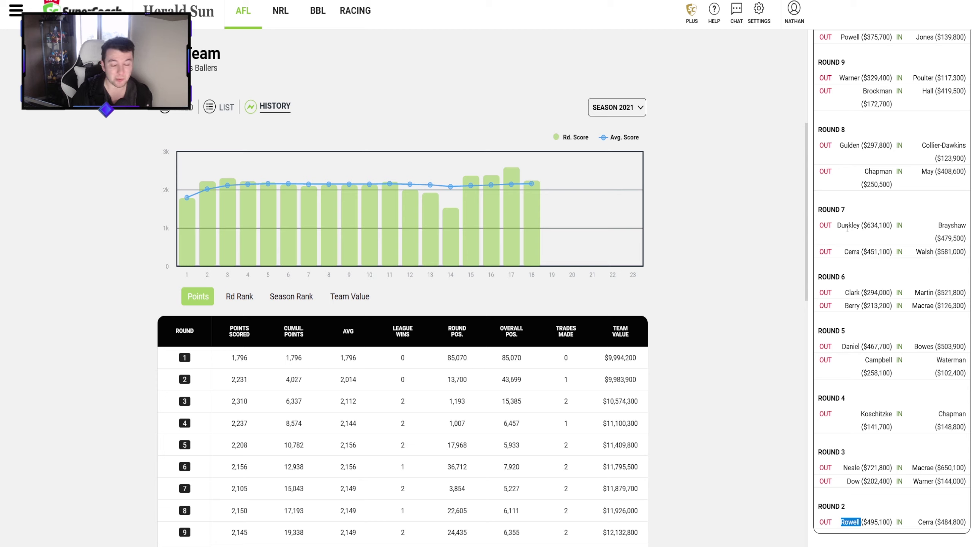
scroll(875, 314, up, 10)
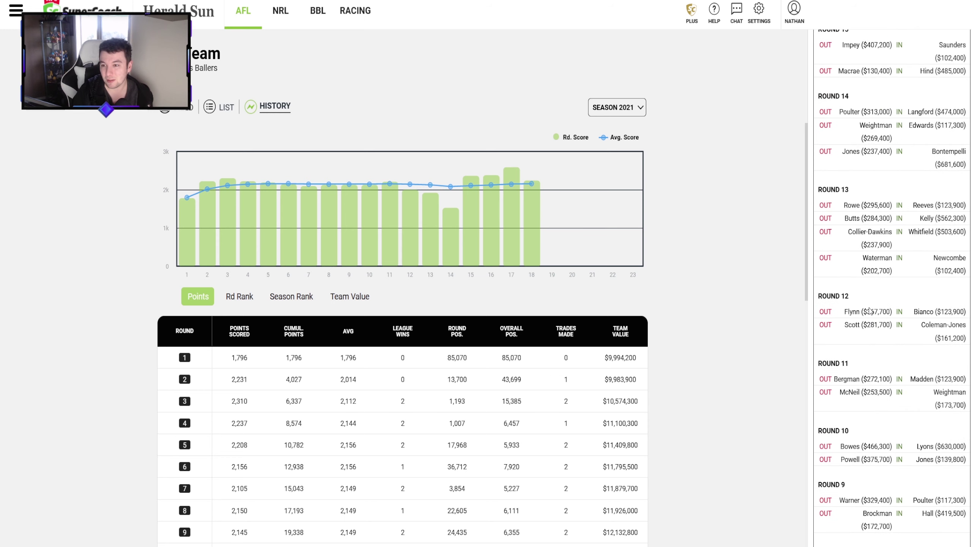
scroll(866, 305, up, 3)
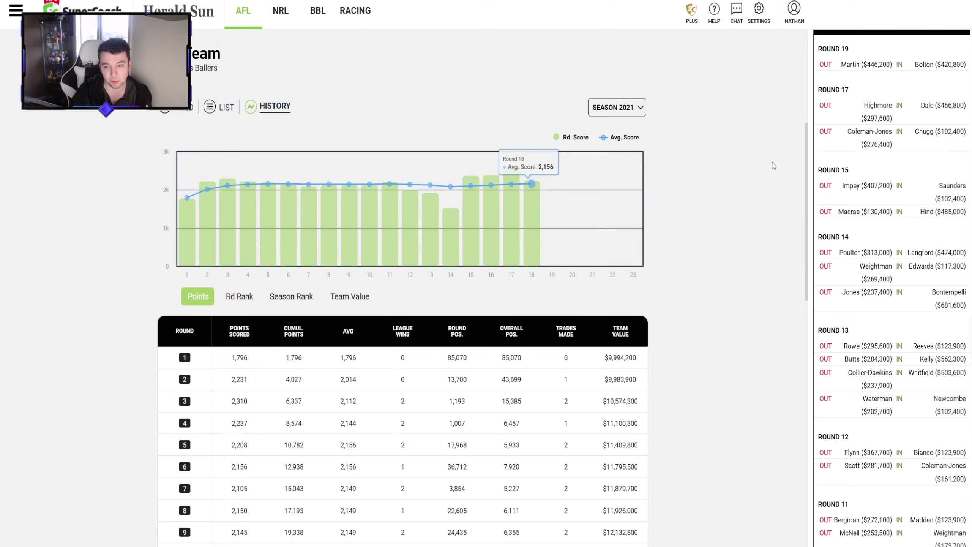
click(177, 113)
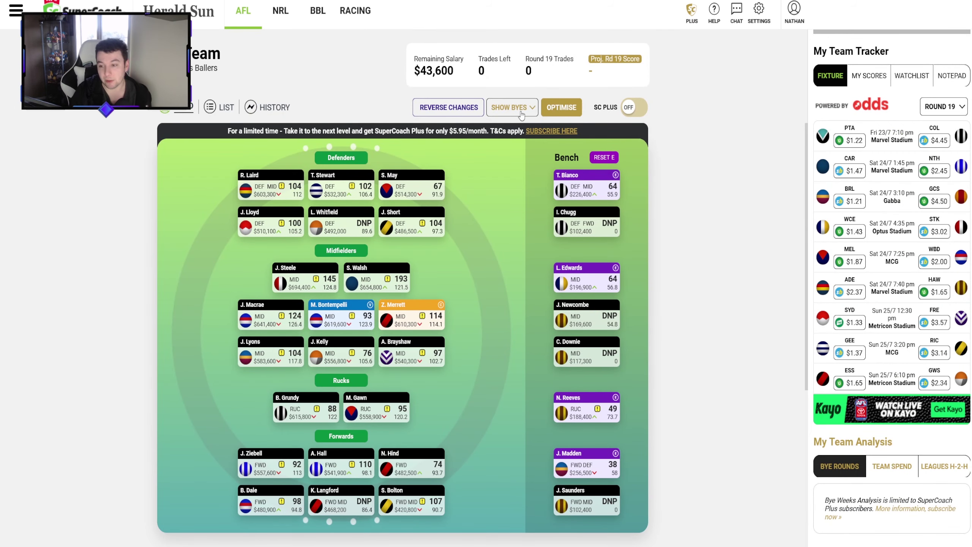
Go to the My AFL Dashboard showing Round 18 score 2,261 and total 38,810
mouse_move(607, 231)
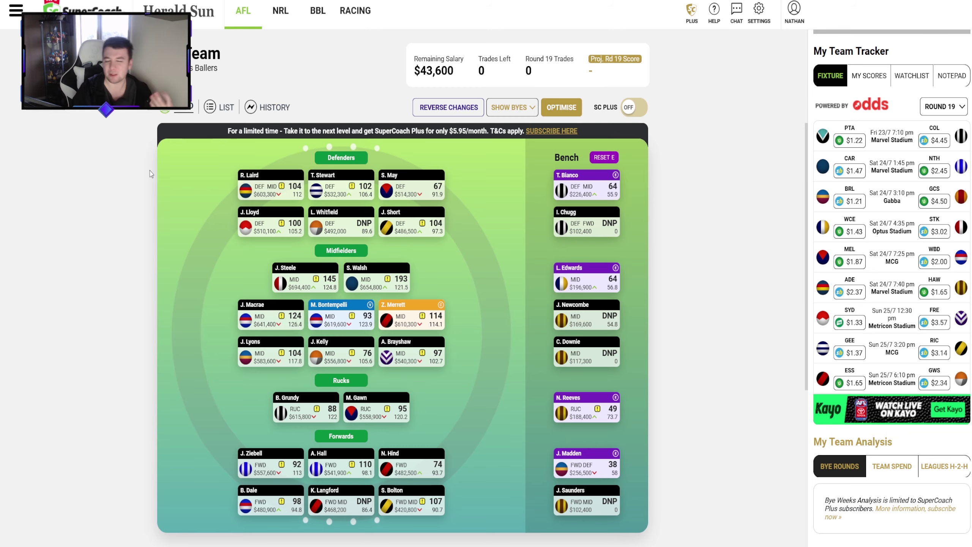
click(15, 10)
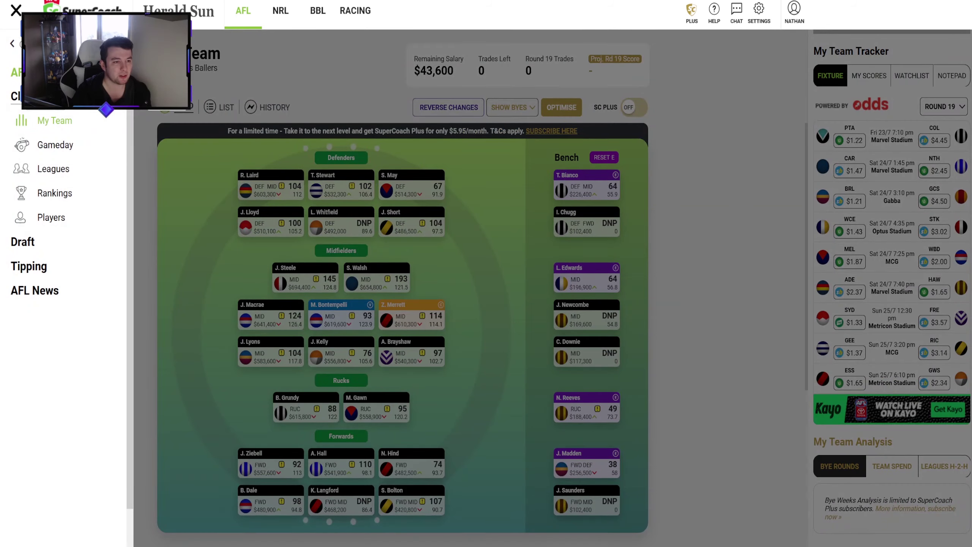
click(68, 111)
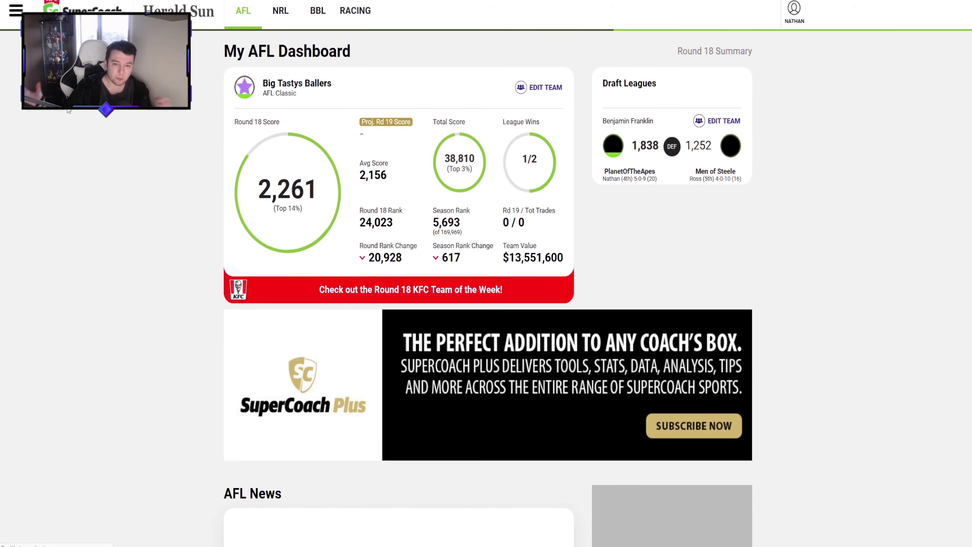